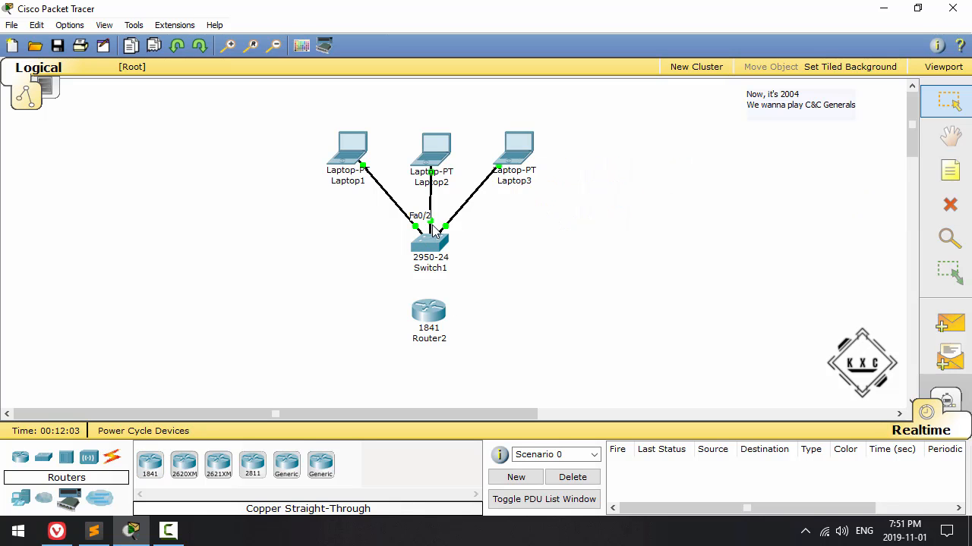
mouse_move(426, 319)
click(355, 152)
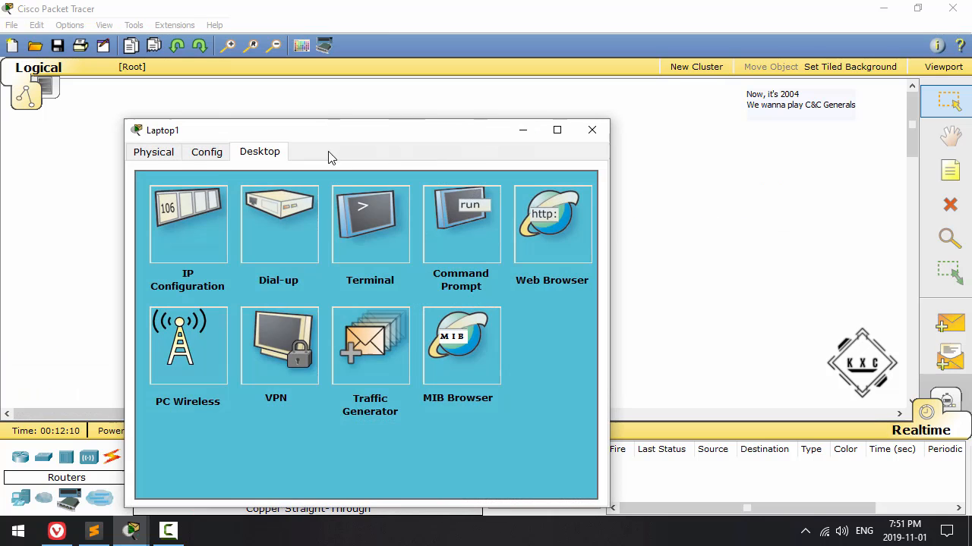
click(592, 130)
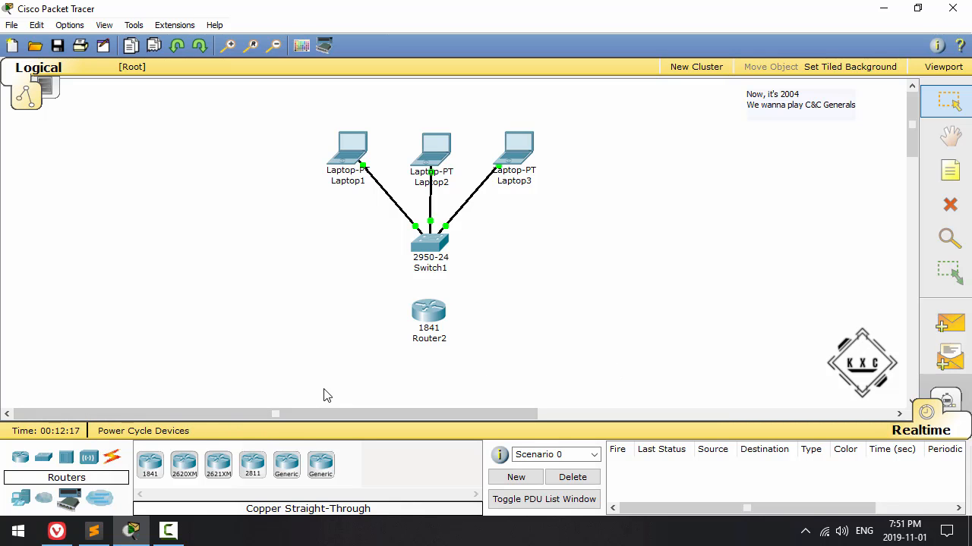
Step: Connect Router2's FastEthernet0/0 to Switch1's FastEthernet0/24 with a copper straight-through cable
click(112, 457)
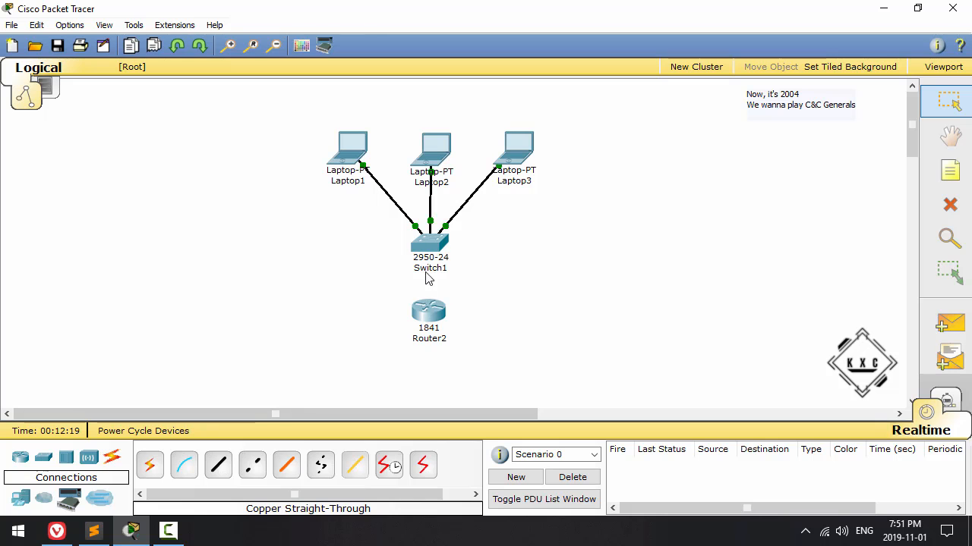
click(221, 471)
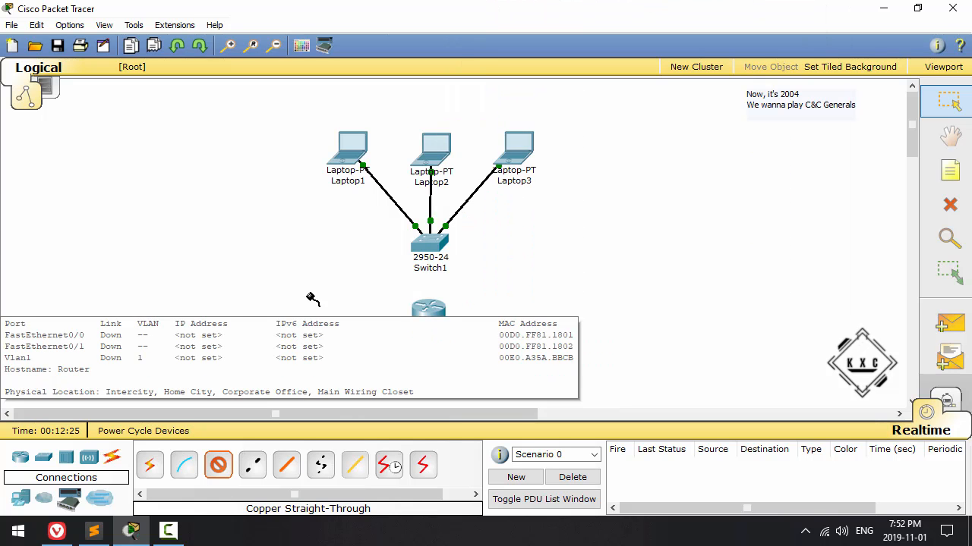
click(426, 308)
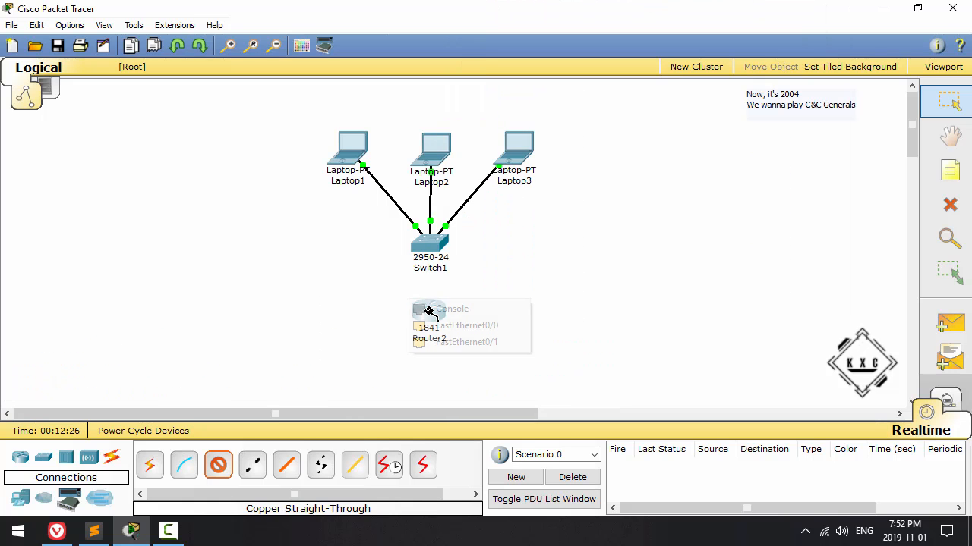
click(471, 331)
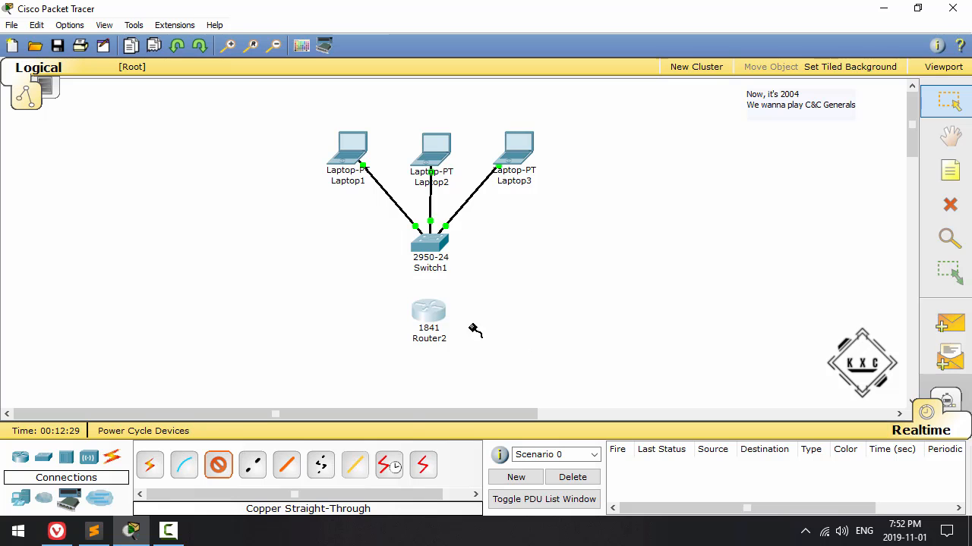
click(434, 242)
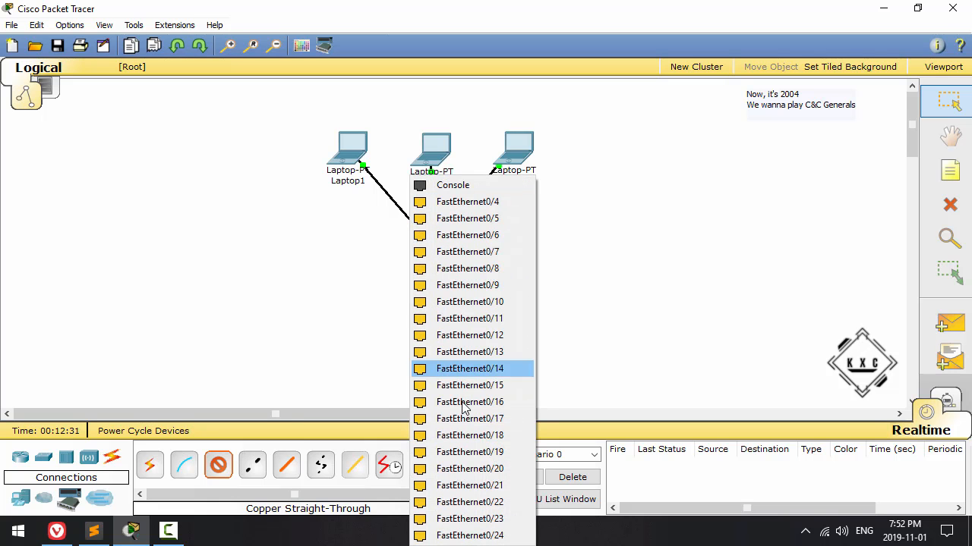
click(500, 538)
drag(428, 315, 431, 314)
Step: Check Laptop1's IP configuration and the address details of Laptop3 and Laptop2
click(351, 155)
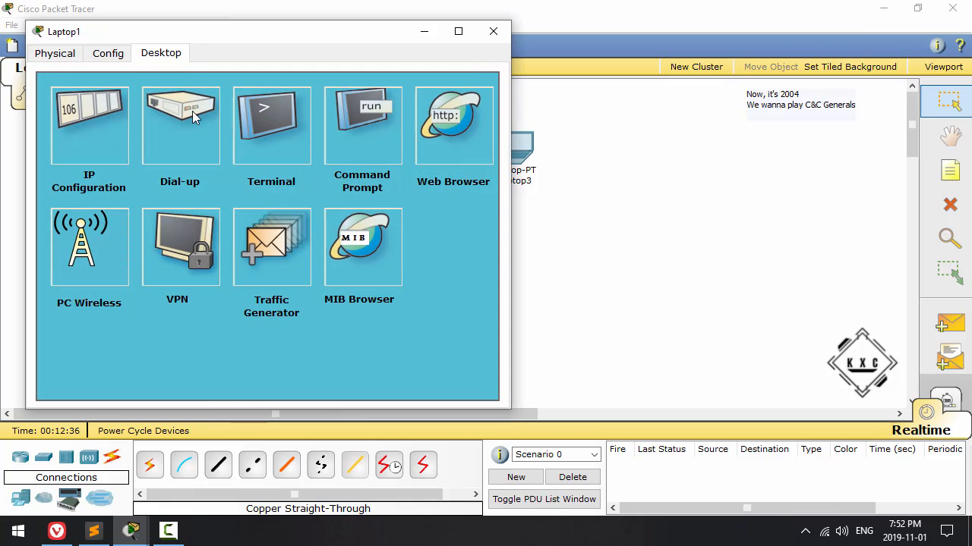
click(116, 123)
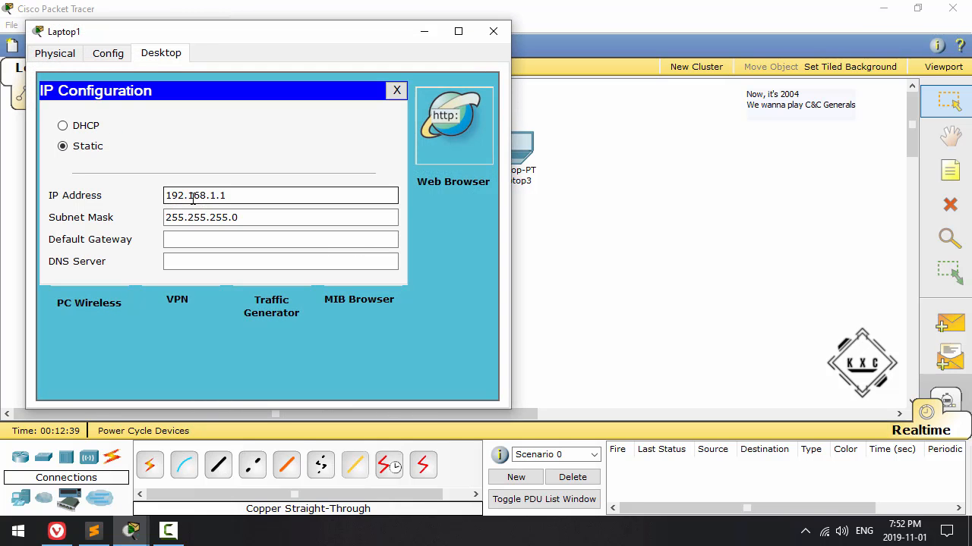
click(492, 31)
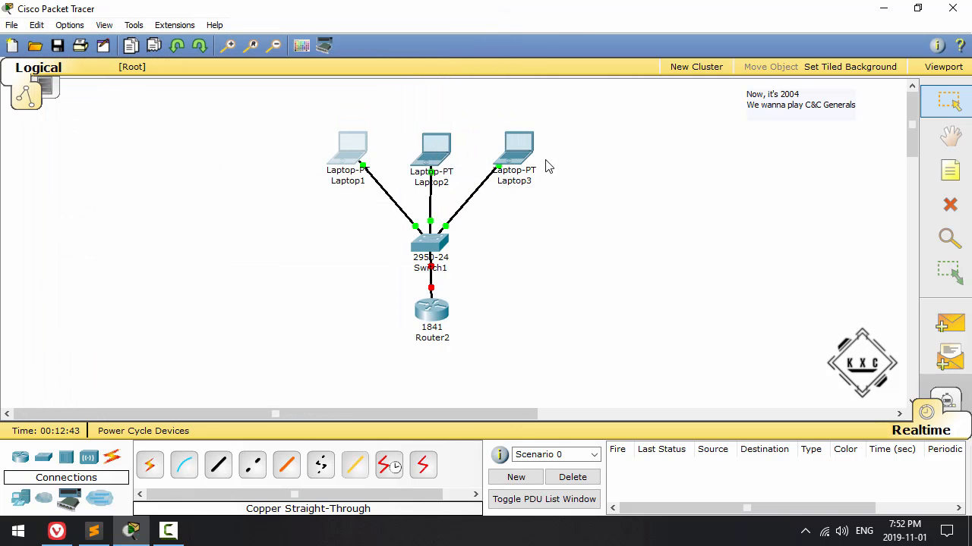
mouse_move(514, 156)
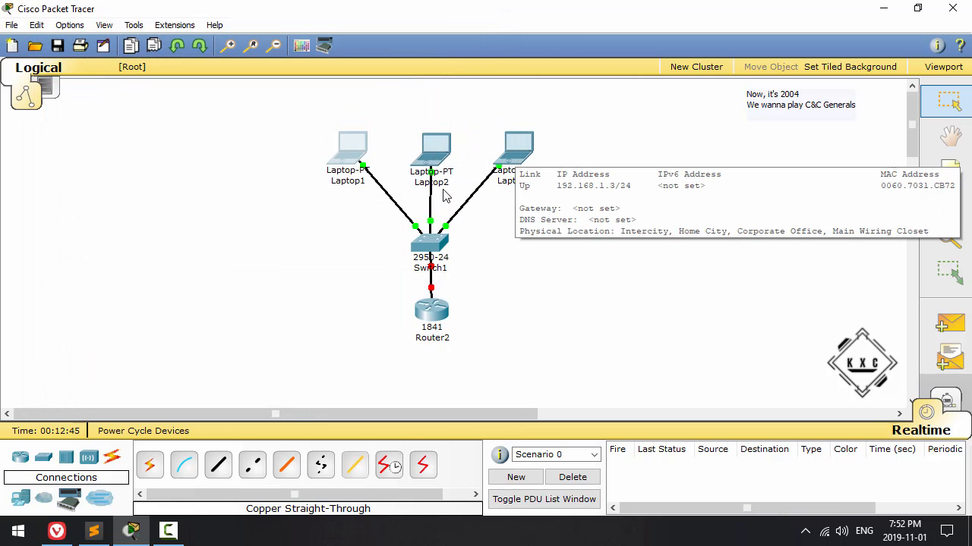
mouse_move(435, 188)
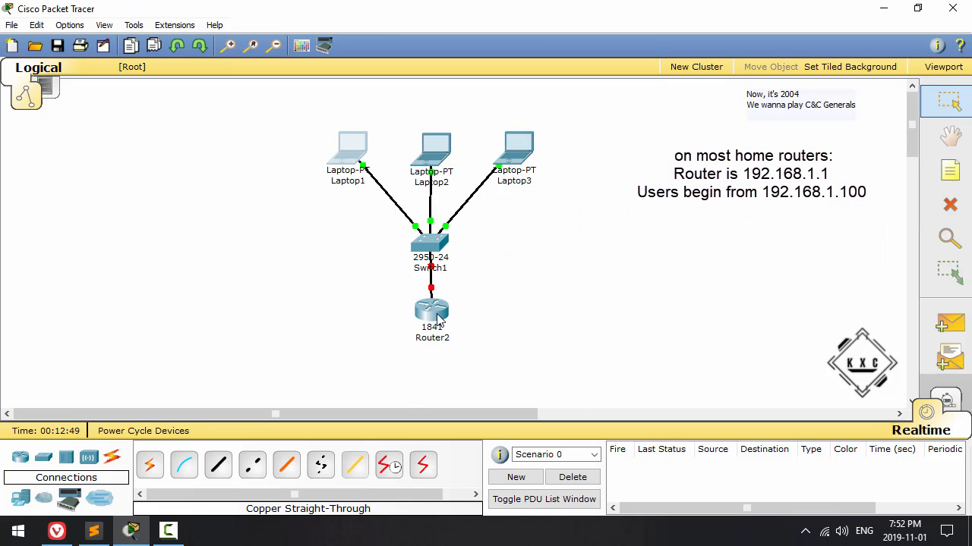
Step: Inspect Router2's port summary and its physical device view, then close the device window
mouse_move(437, 318)
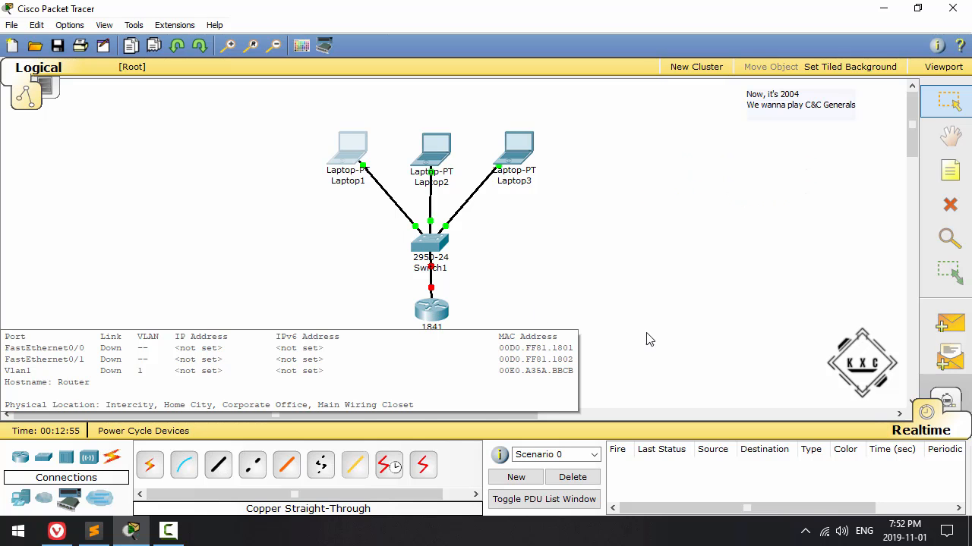
click(431, 318)
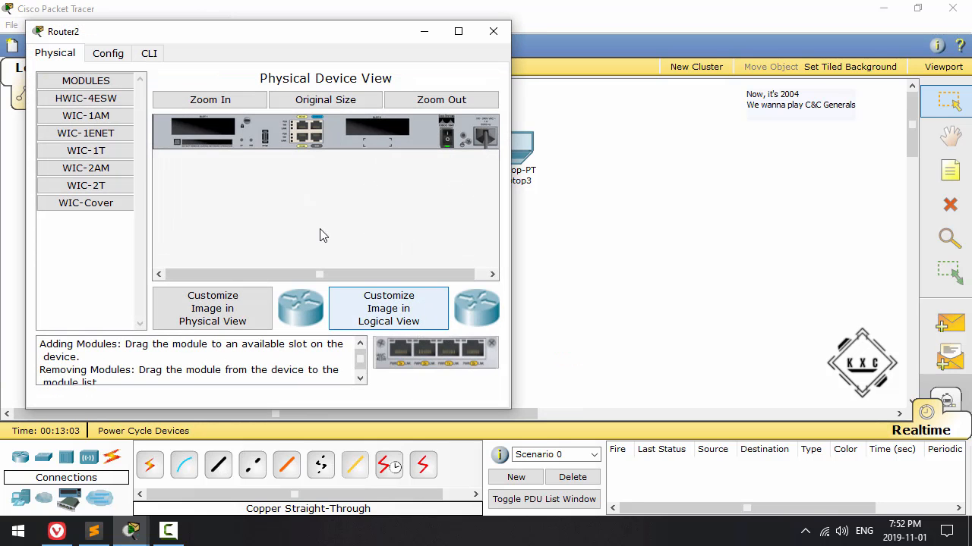
drag(238, 32, 320, 32)
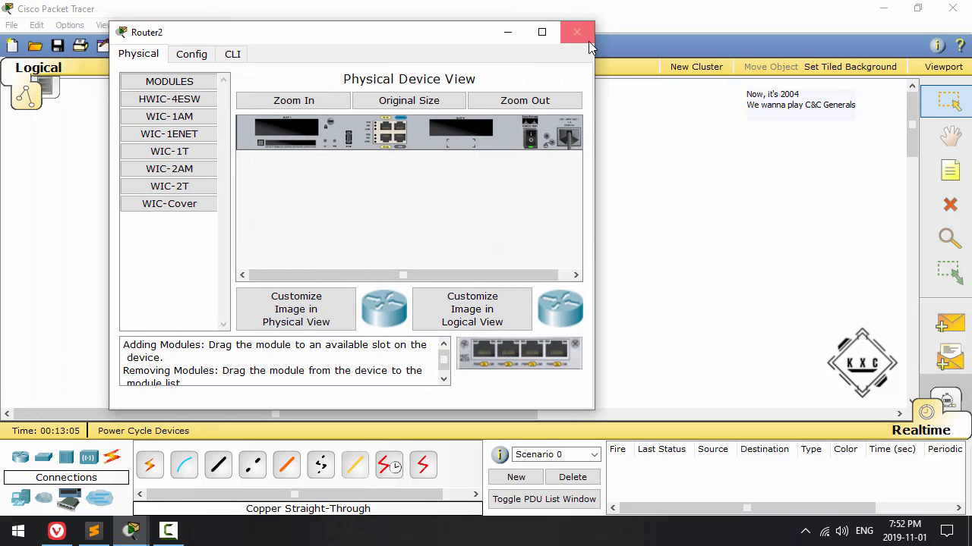
click(575, 31)
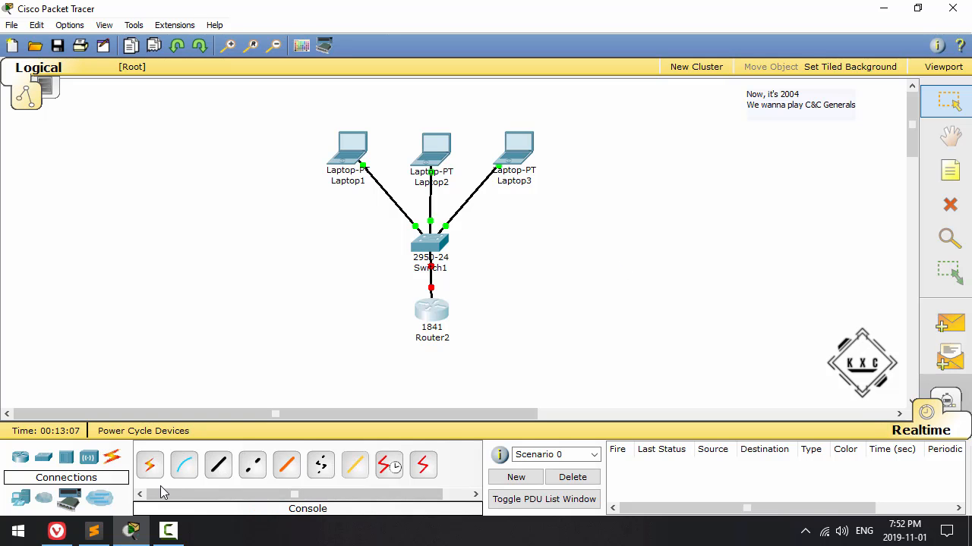
Step: Connect Laptop1's RS 232 port to Router2's Console port with a console cable
click(183, 465)
click(349, 149)
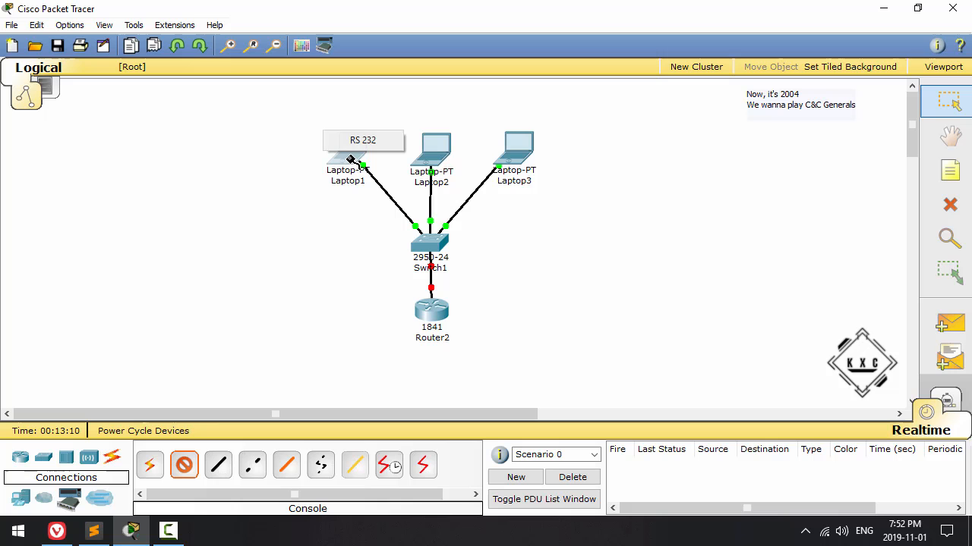
click(386, 143)
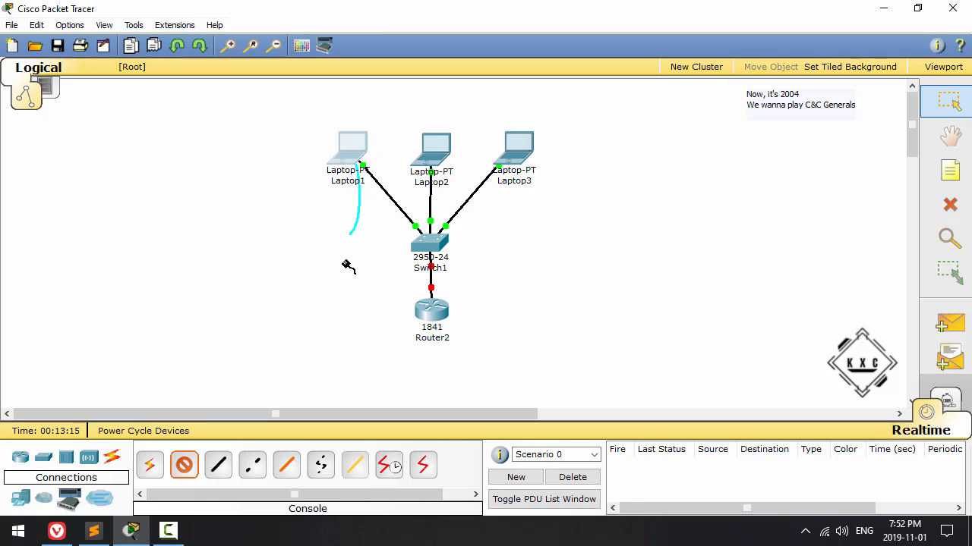
click(430, 313)
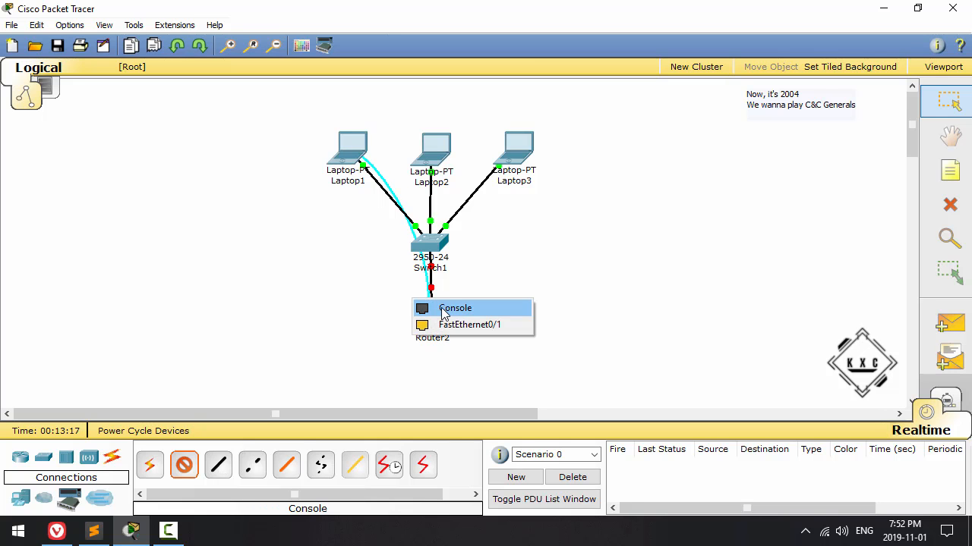
click(449, 309)
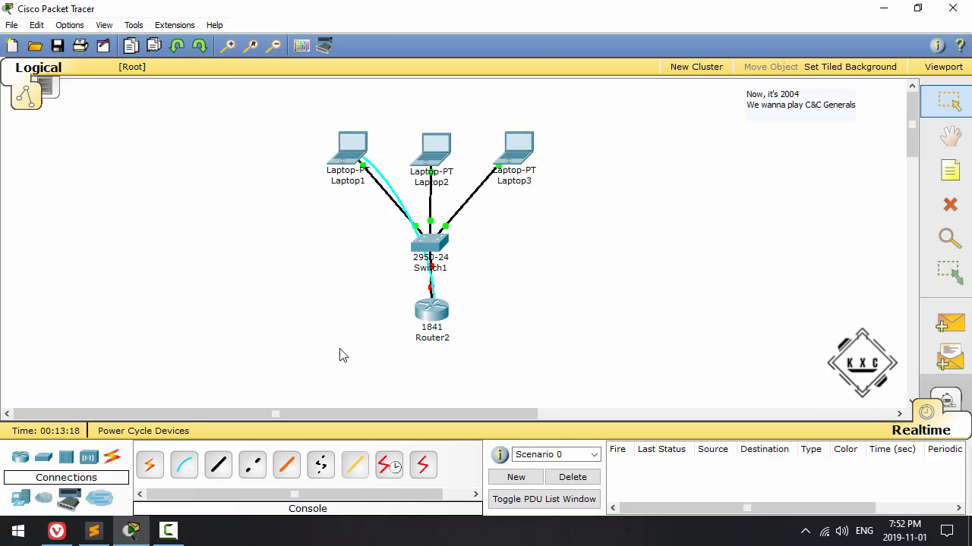
Step: View Router2's console from Laptop1's Terminal at 9600 bits per second, 8 data bits, no parity and 1 stop bit, then close it
click(351, 152)
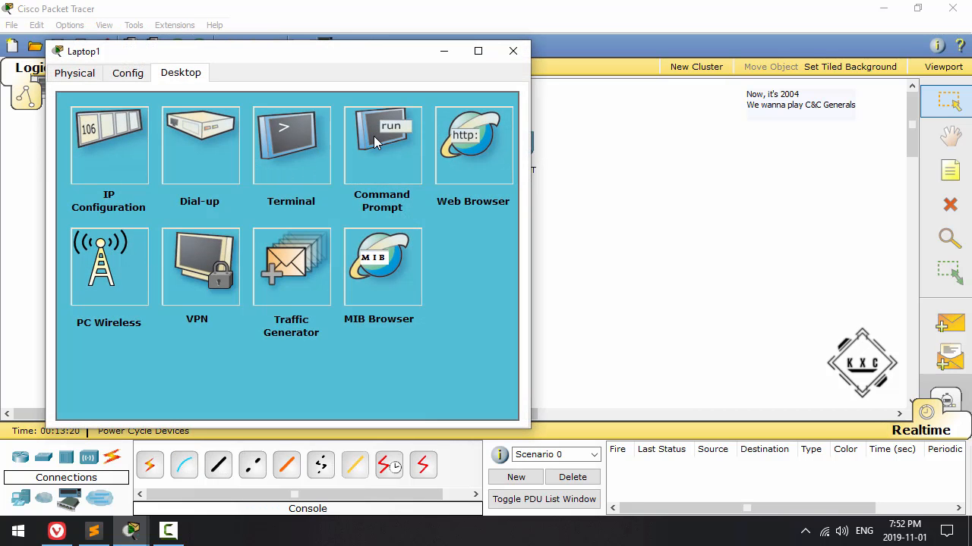
click(302, 147)
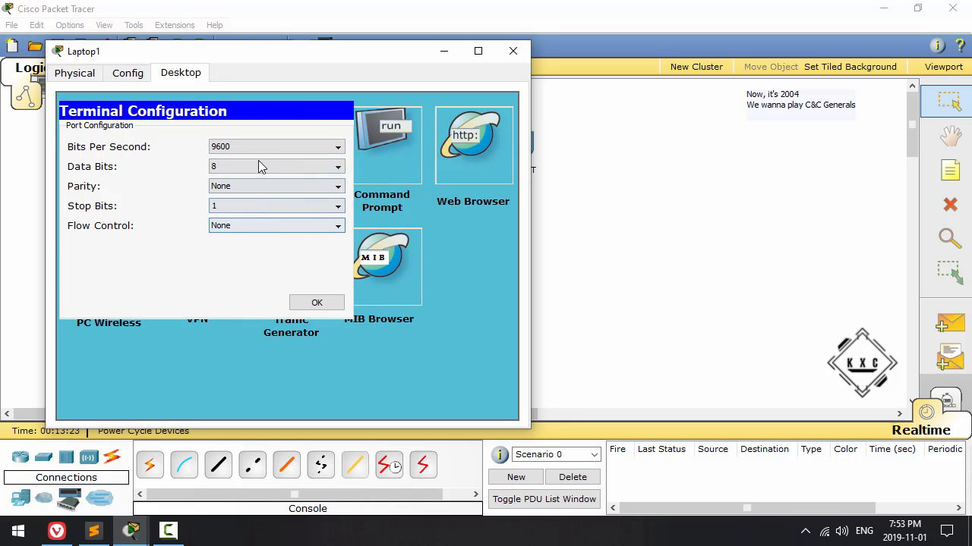
click(315, 305)
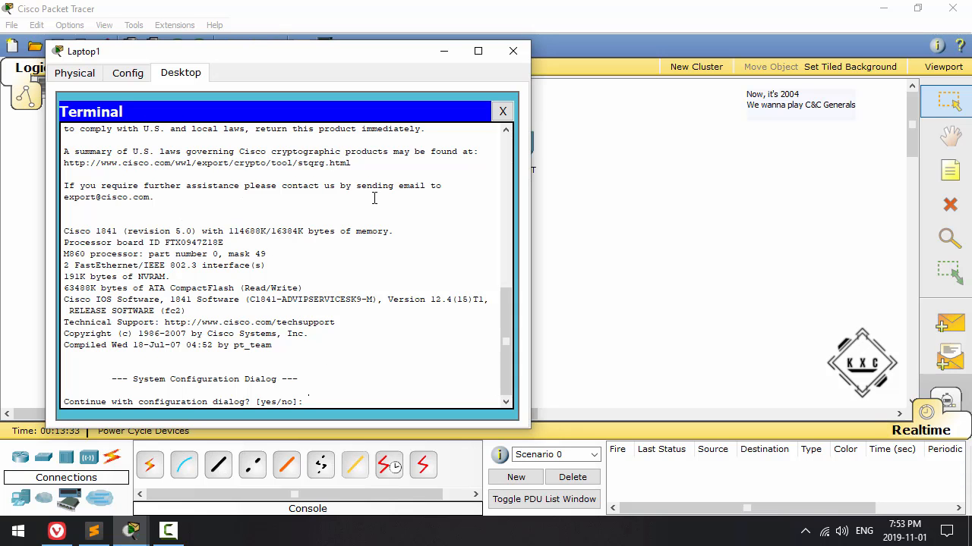
click(502, 113)
click(513, 50)
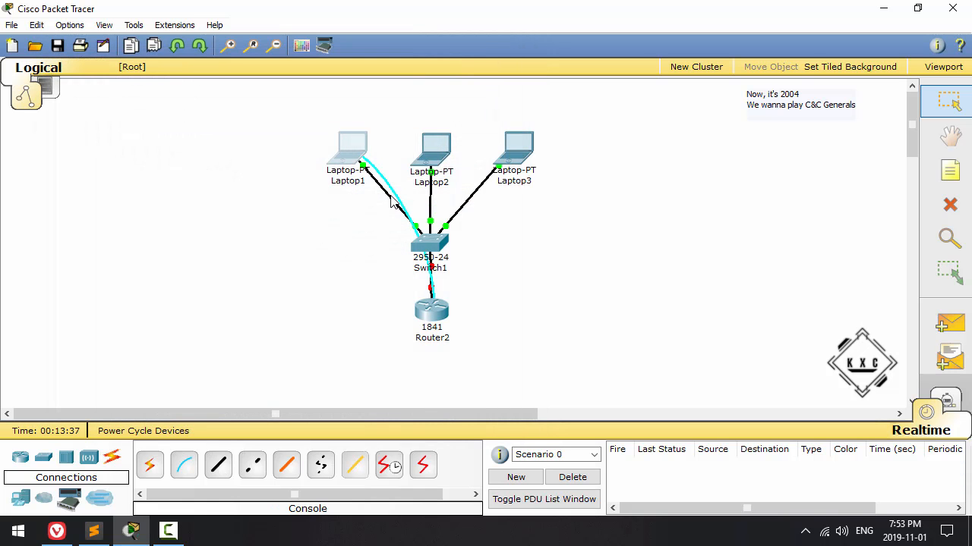
Step: Delete the console cable between Laptop1 and Router2
key(Delete)
click(557, 283)
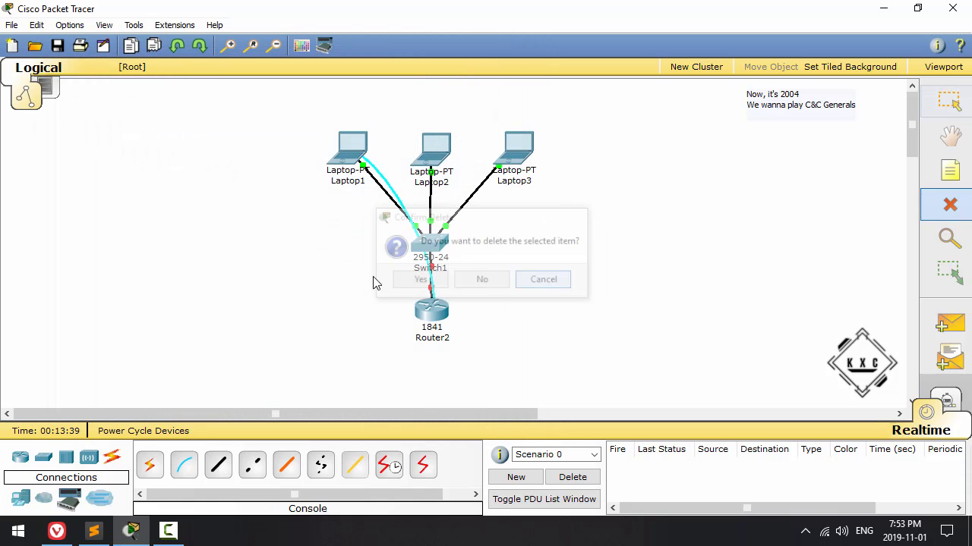
Step: Open Router2's command line interface and place the cursor at the configuration dialog question
click(434, 312)
click(199, 93)
drag(407, 393, 357, 133)
scroll(356, 311, down, 15)
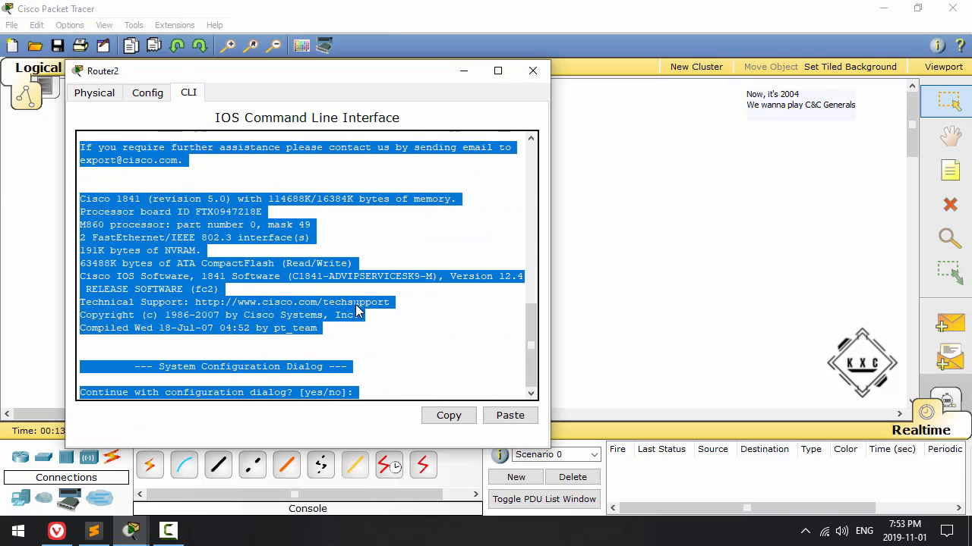
click(365, 392)
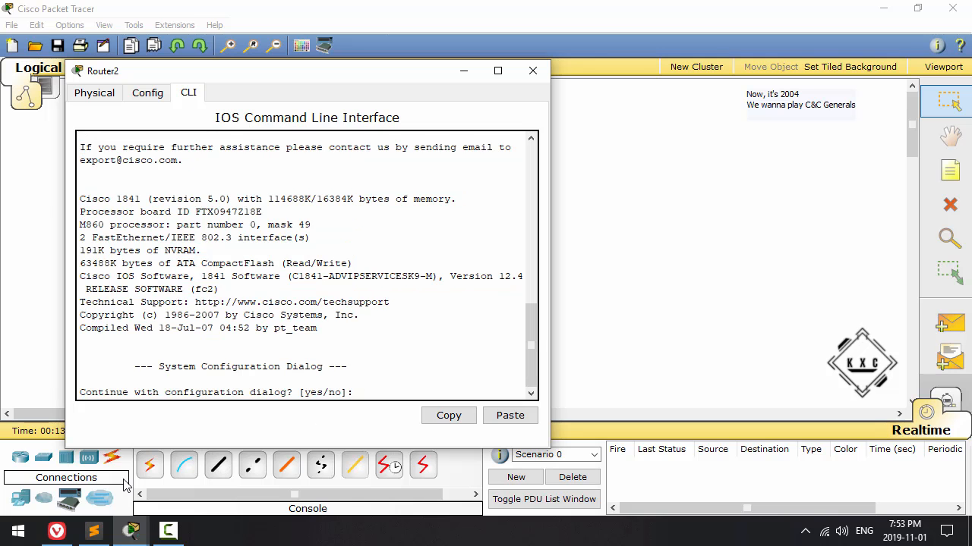
Step: Switch to the web browser to examine the connection types in the PuTTY Configuration image, then return to Packet Tracer
click(57, 531)
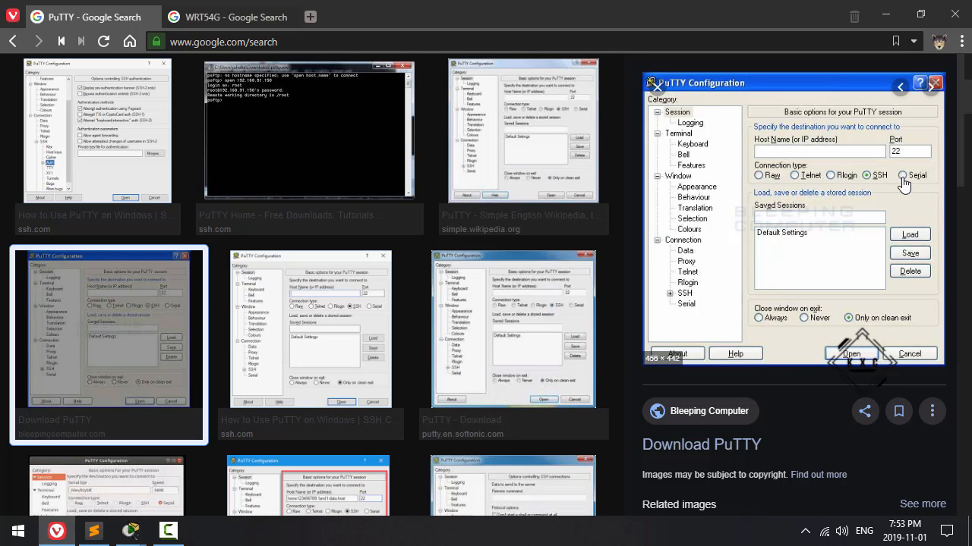
click(884, 16)
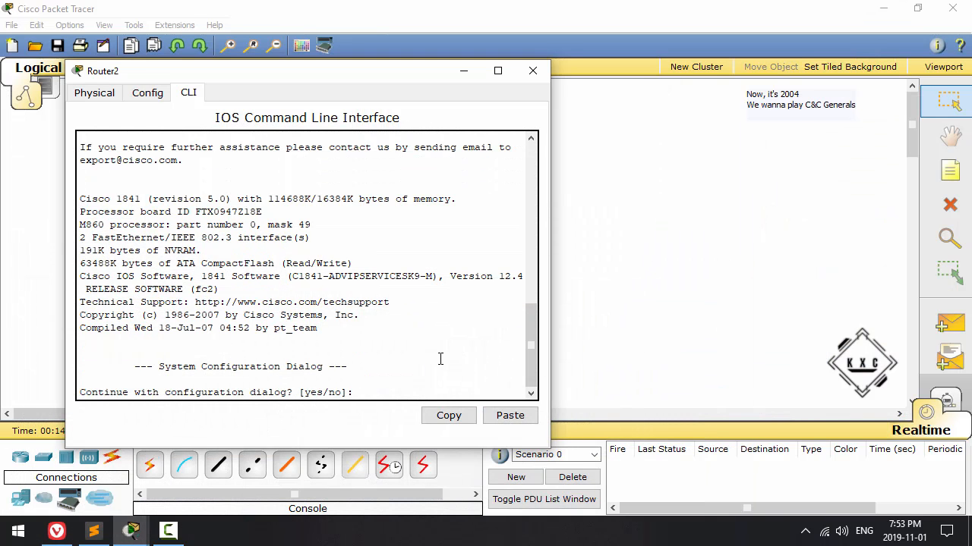
Step: Answer no to Router2's configuration dialog and start the router's command prompt
text(o)
key(Return)
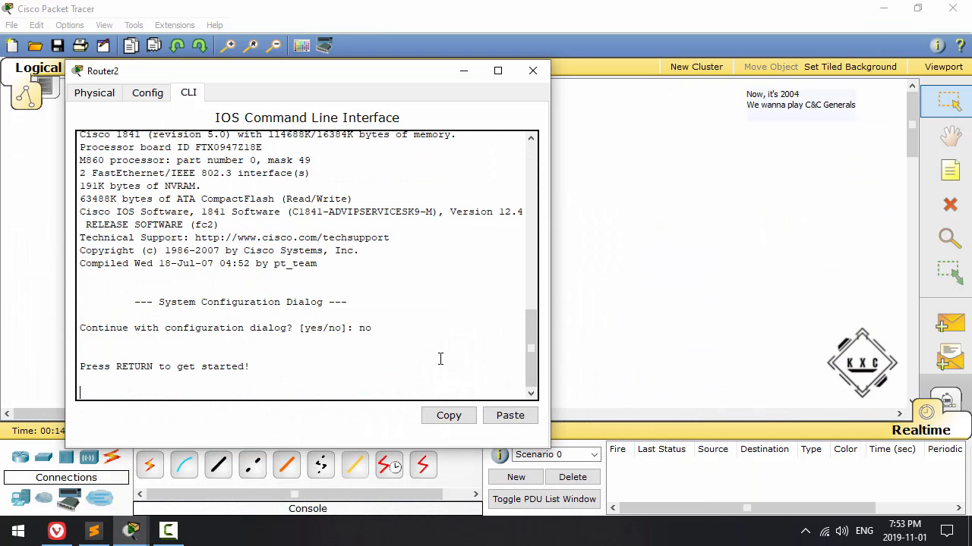
key(Return)
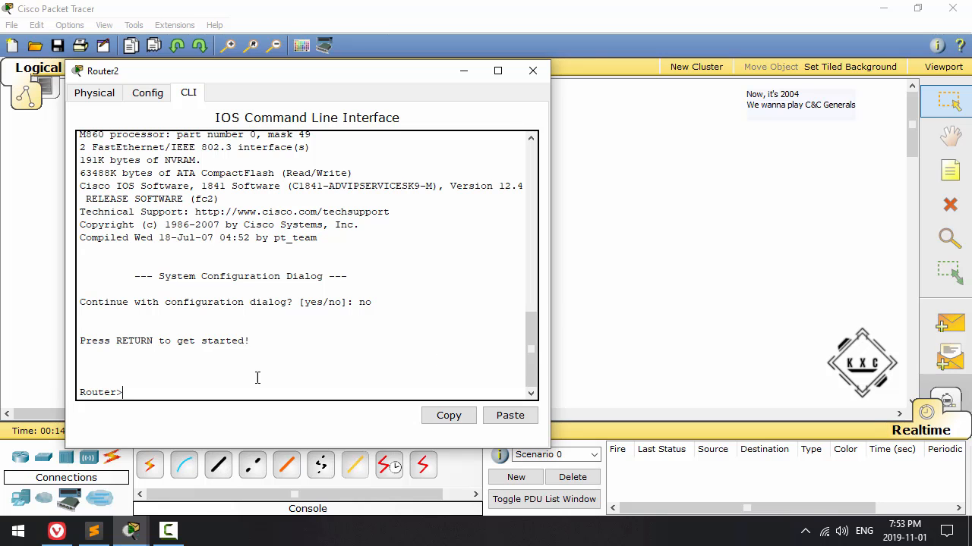
Step: List the router's available exec commands with ? and the options of the show command with show ?
drag(84, 392, 122, 392)
click(132, 393)
text(?)
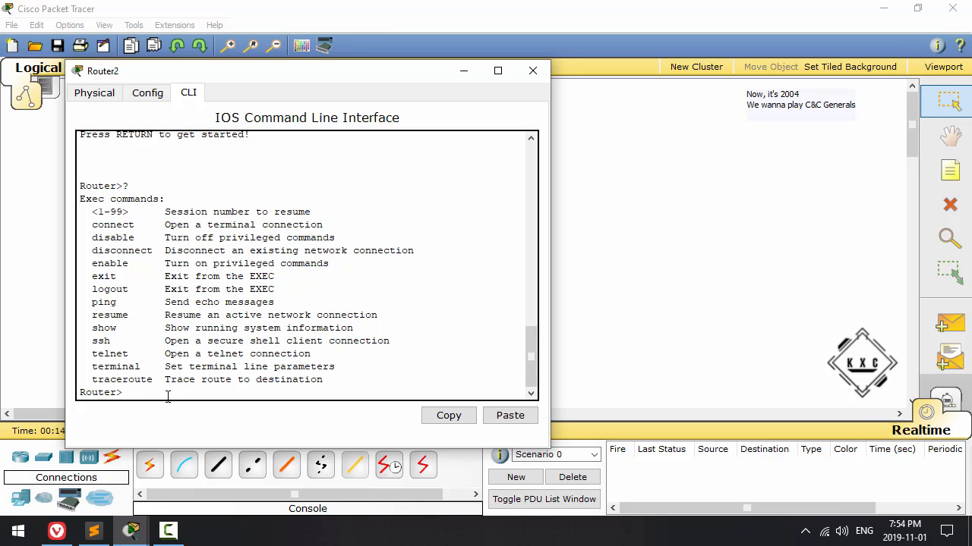
text(show?)
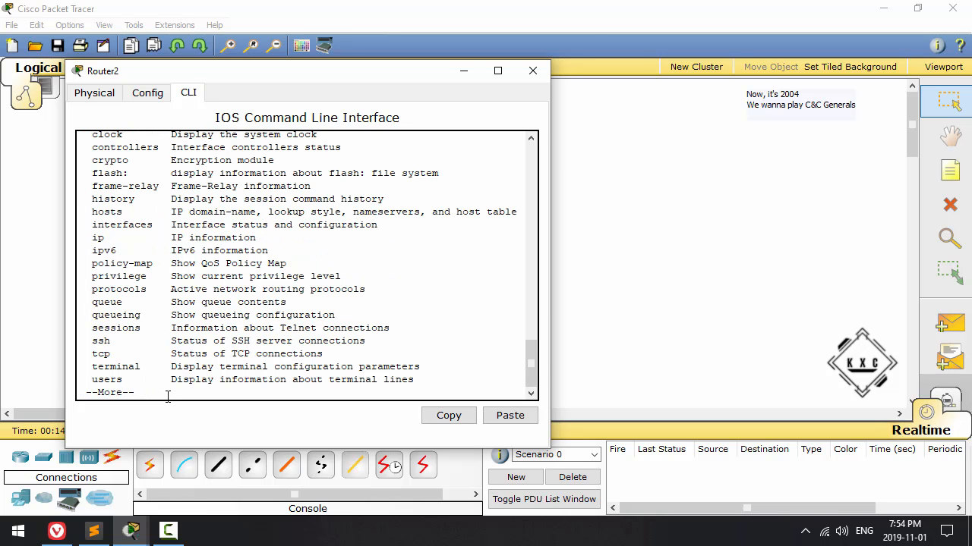
scroll(157, 339, up, 3)
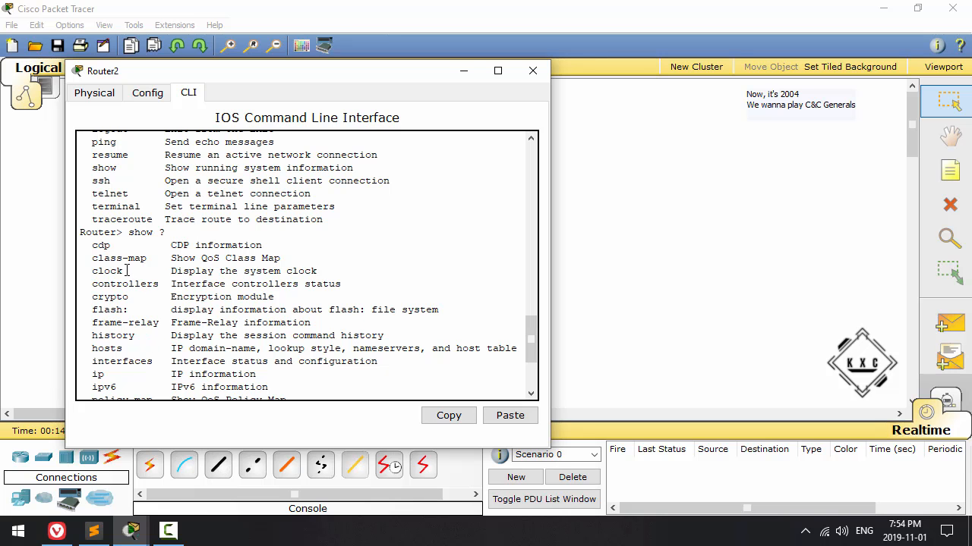
Step: Display the router's system clock with the show clock command
scroll(127, 270, down, 3)
key(space)
text(clock)
key(Return)
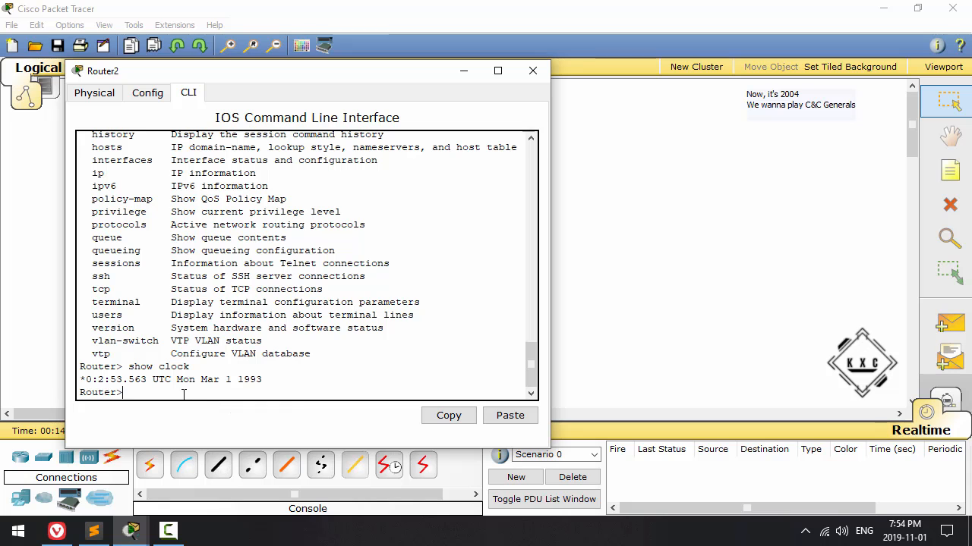
Step: Try to display the running configuration from user mode with show running-config and show run
text(ow running-c)
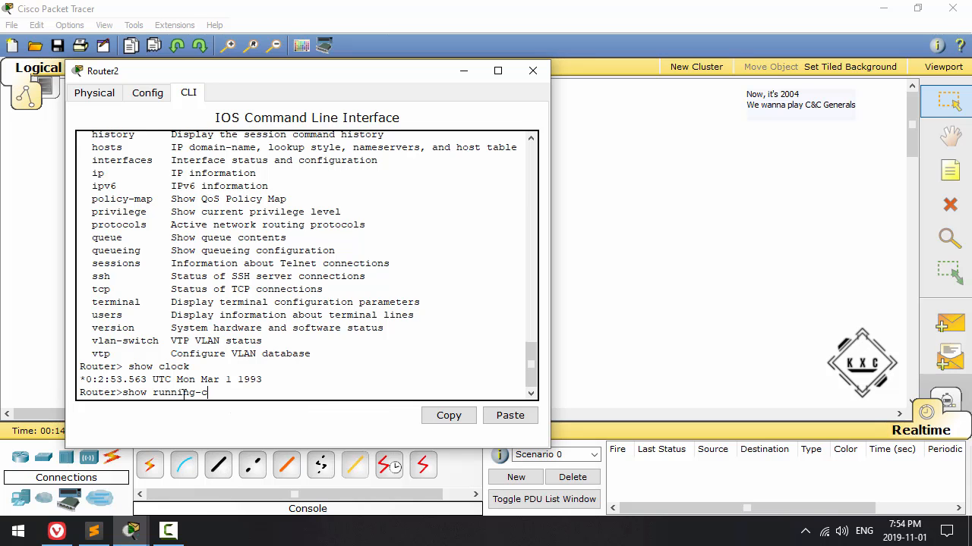
text(onf)
key(Tab)
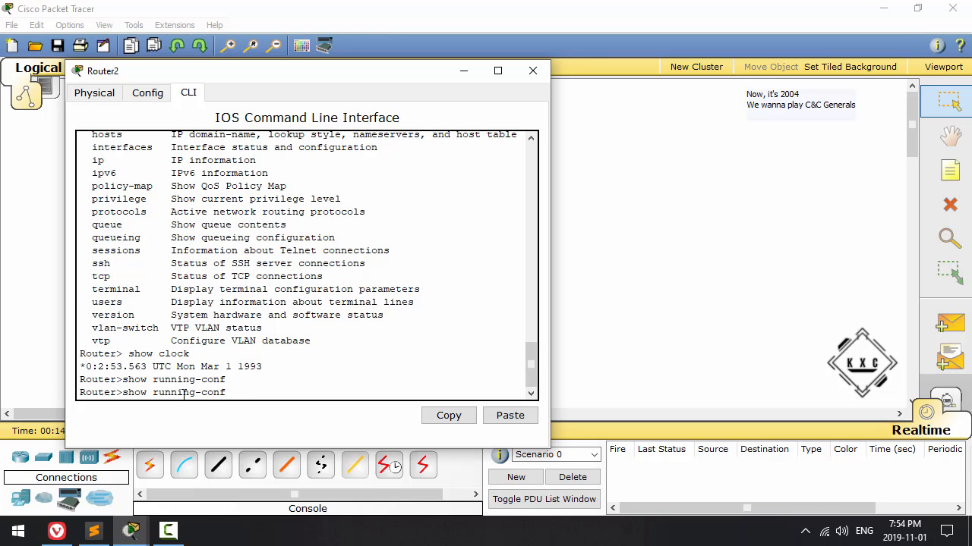
key(Return)
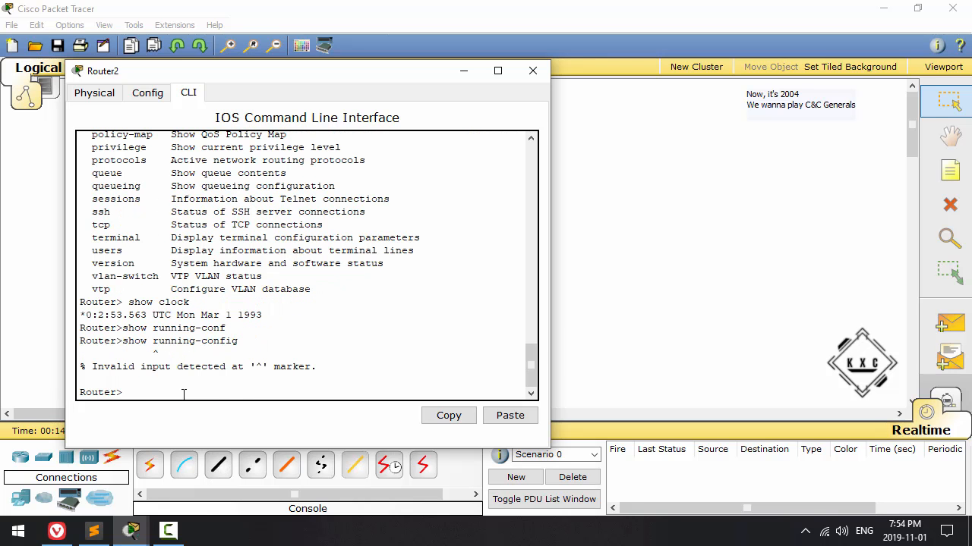
key(Up)
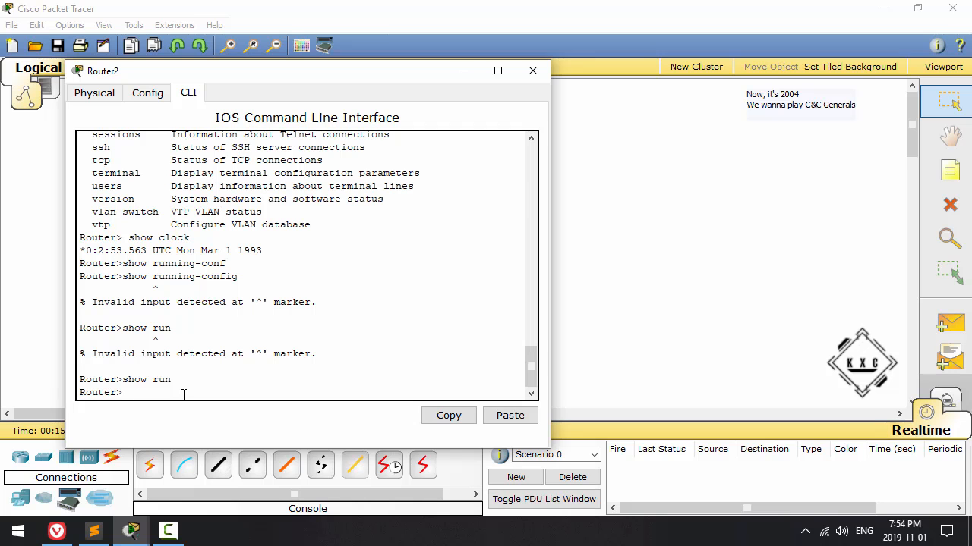
Step: Enter the router's privileged exec mode with the enable command
text(nable)
key(Return)
drag(130, 394, 118, 394)
click(139, 394)
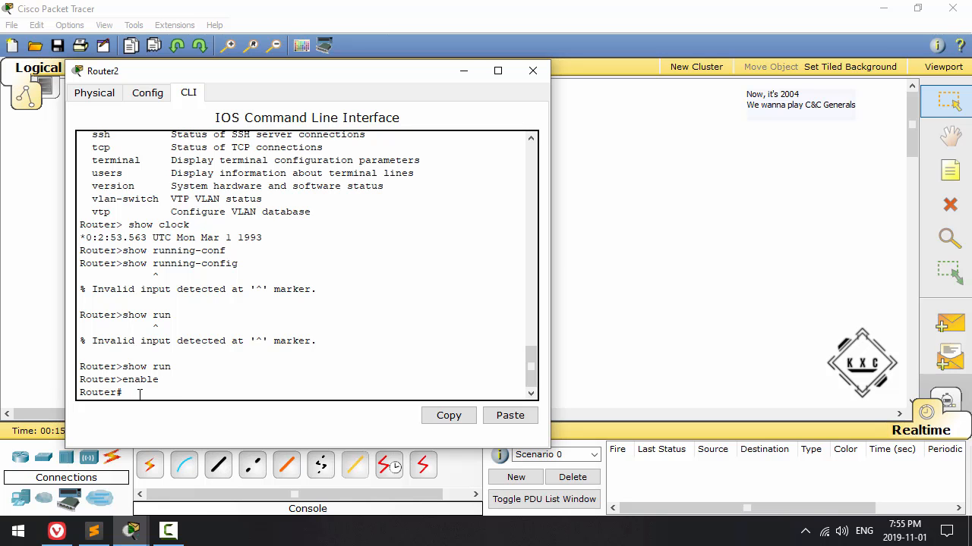
Step: List all privileged exec commands with ? and examine the complete list, including mkdir, configure and show
text(?)
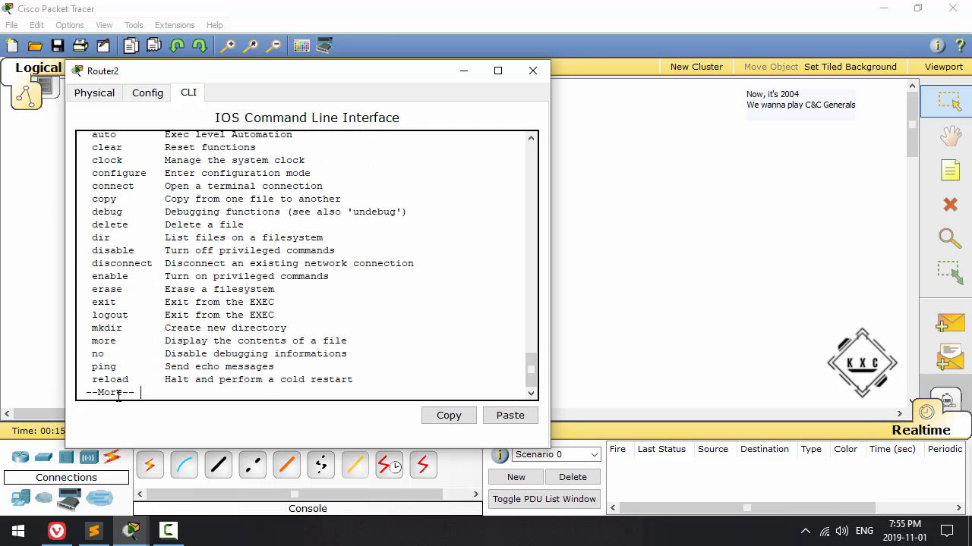
key(space)
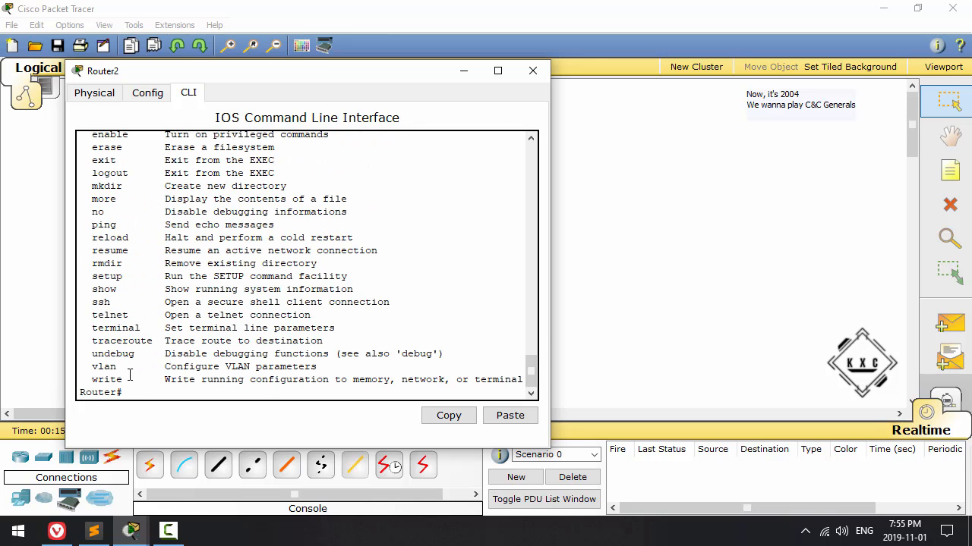
drag(99, 302, 128, 315)
mouse_move(121, 277)
mouse_down()
mouse_move(92, 277)
mouse_move(125, 264)
mouse_up()
drag(130, 187, 92, 186)
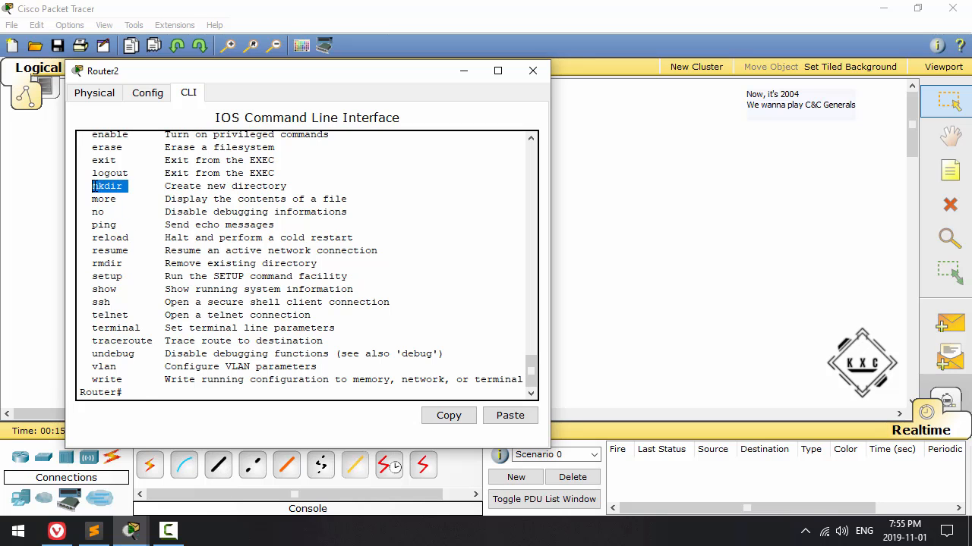
click(143, 400)
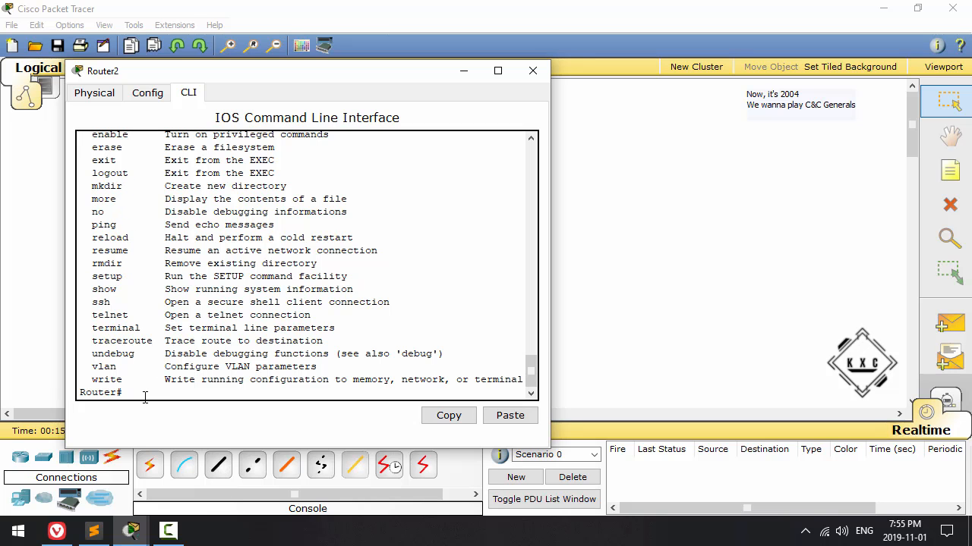
scroll(139, 282, up, 1)
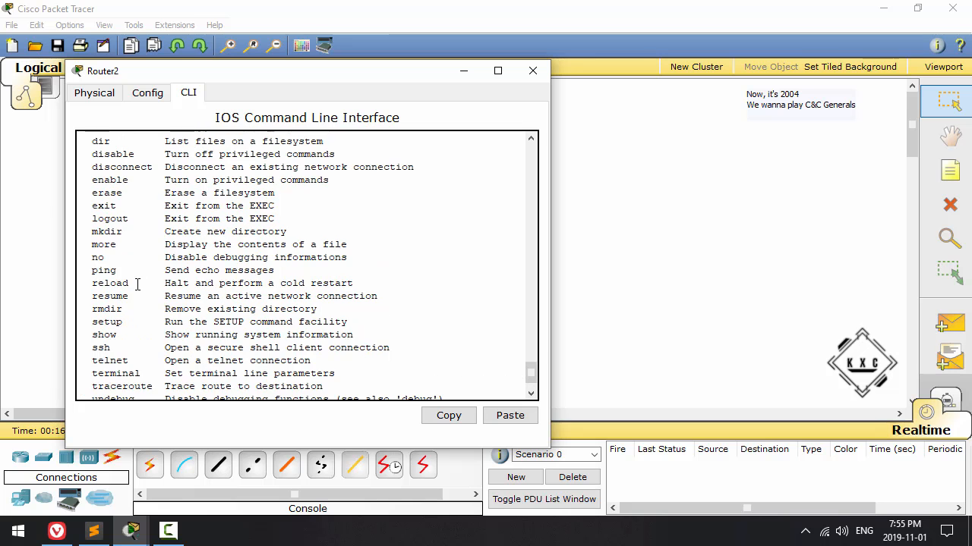
scroll(137, 283, down, 1)
scroll(137, 287, up, 4)
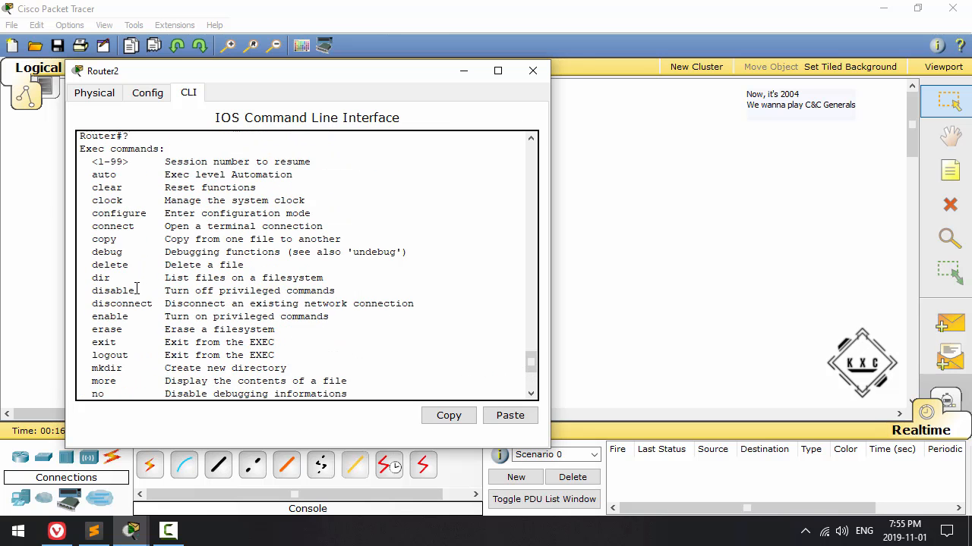
scroll(137, 289, up, 1)
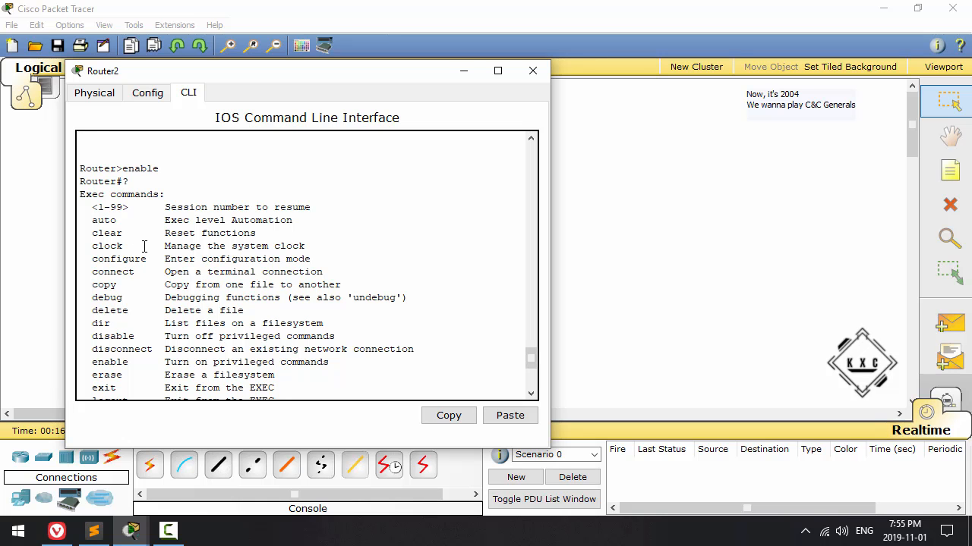
scroll(161, 291, down, 6)
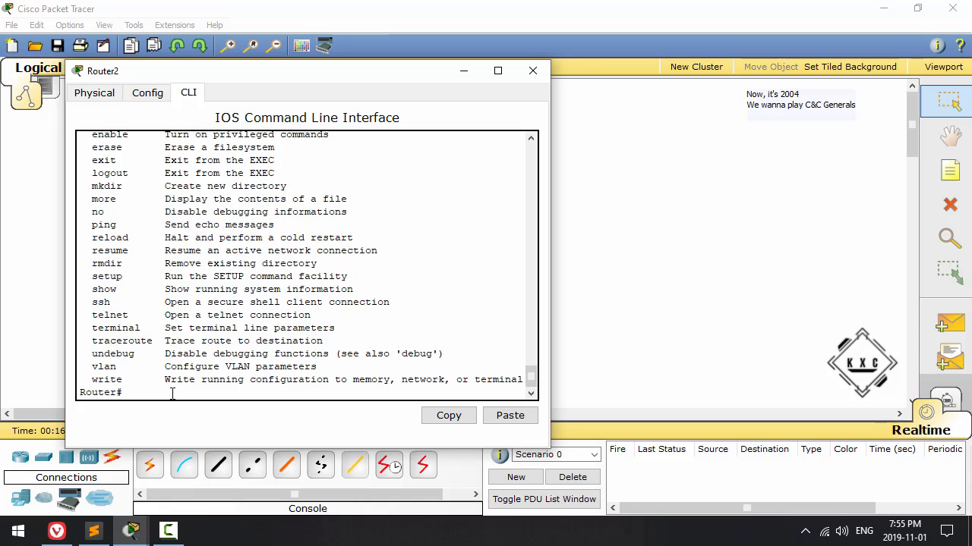
Step: List the options of the configure command with configure ?, and enter global configuration mode with configure terminal
text(nfigure)
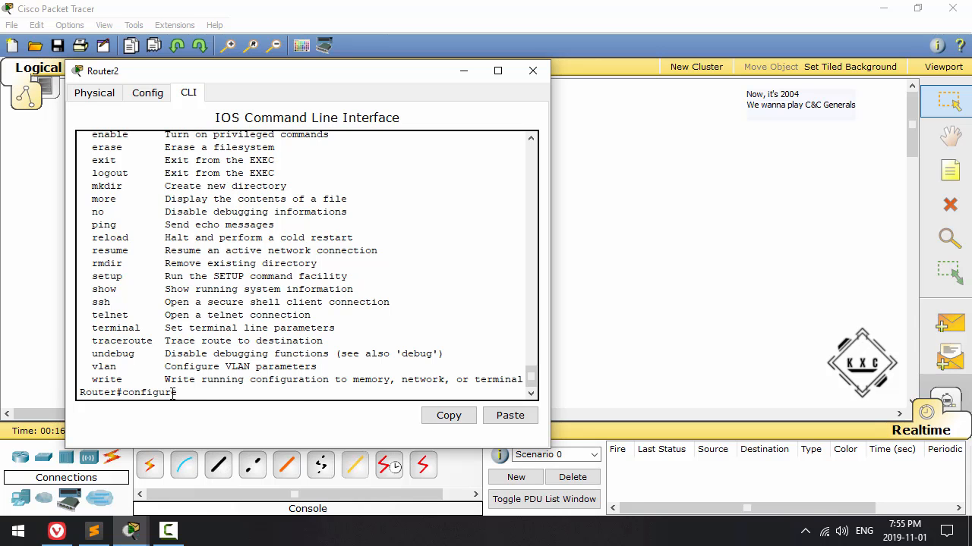
text( ?)
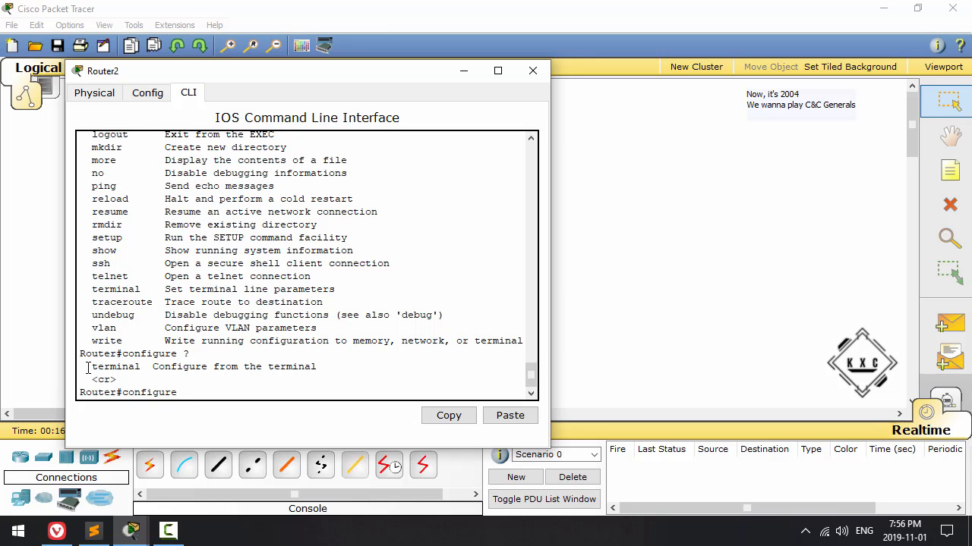
text(terminal)
key(Return)
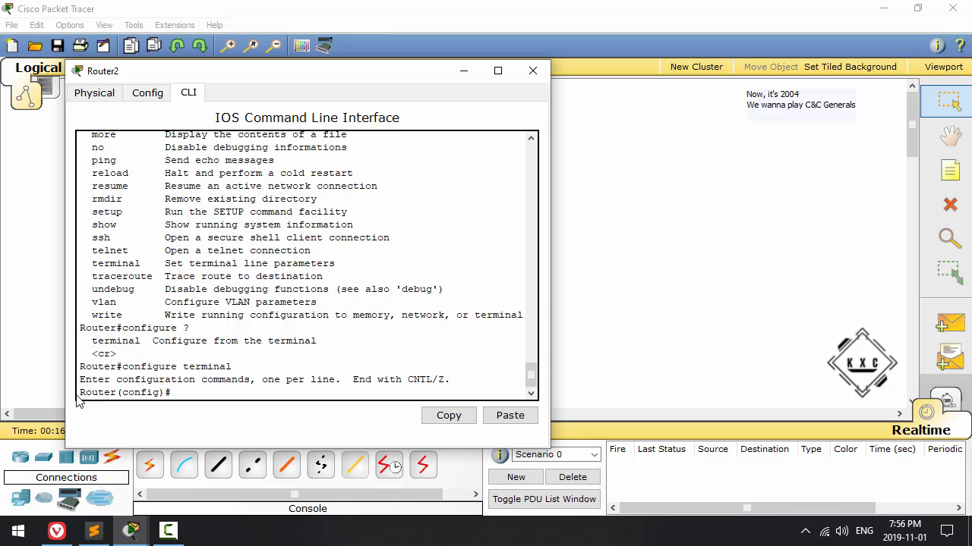
drag(79, 392, 186, 395)
click(195, 398)
Step: List all global configuration commands with ? and look through them from beginning to end
text(?)
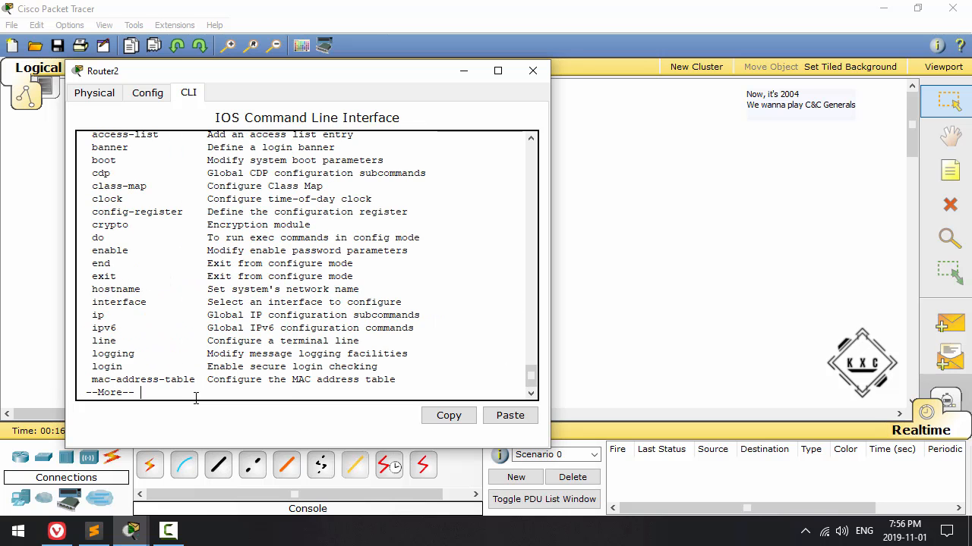
key(space)
scroll(133, 366, up, 8)
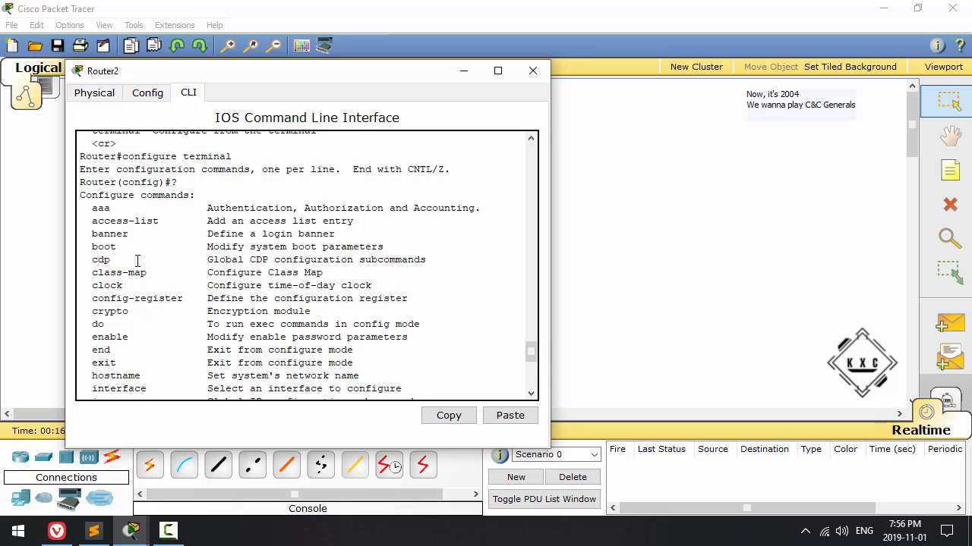
scroll(136, 264, down, 8)
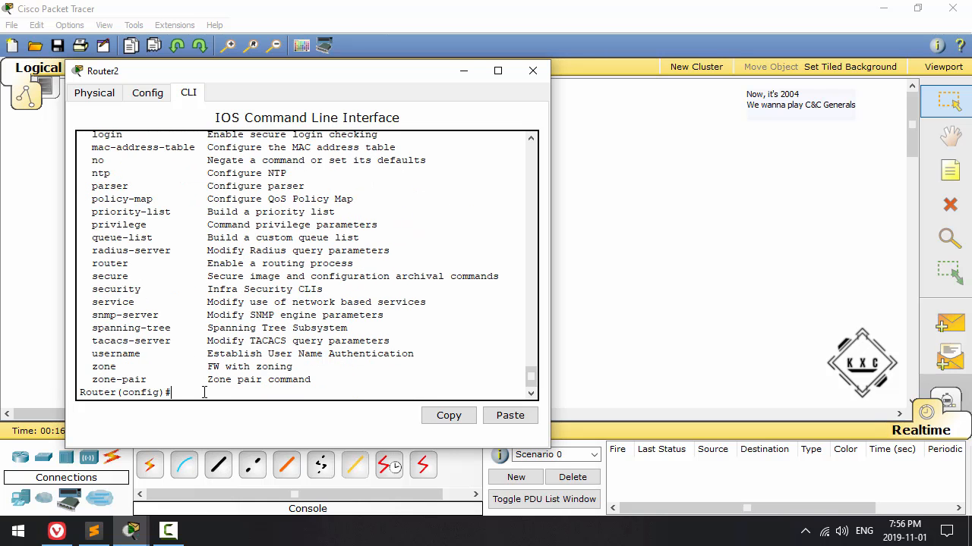
Step: Set the router's hostname to R1 with the hostname command
text(hostname R1)
key(Return)
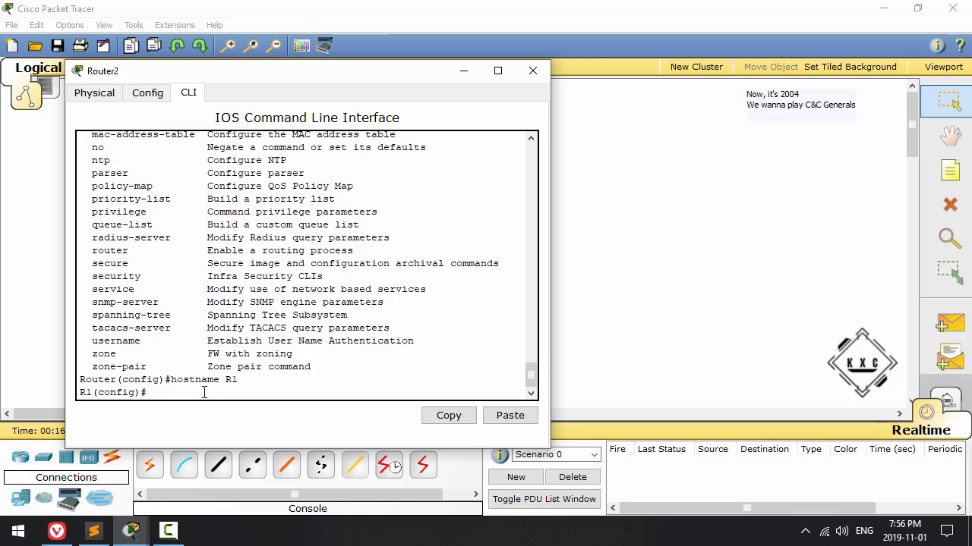
drag(78, 392, 157, 394)
click(157, 393)
Step: Move the Router2 window aside to uncover the network topology and enter console line configuration with line console 0
drag(340, 82, 791, 76)
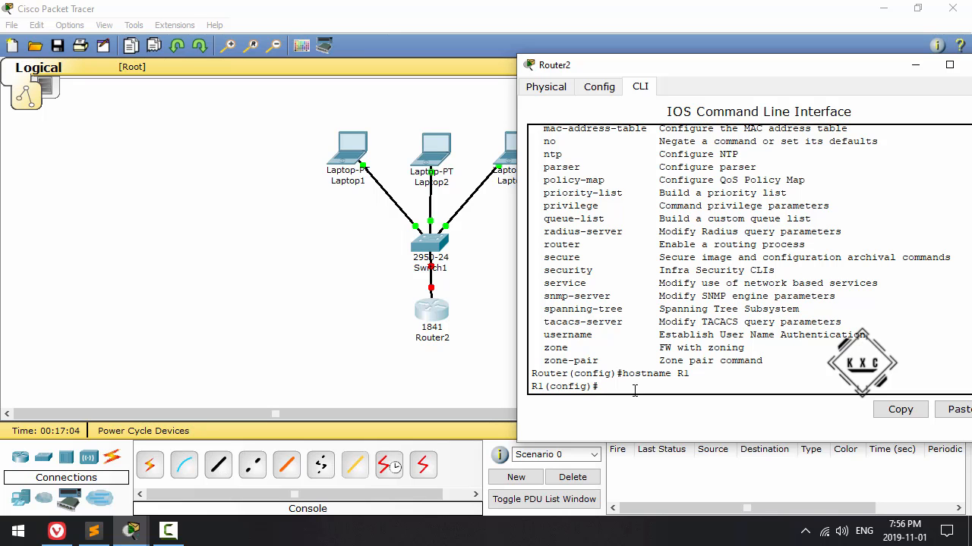
text(onsole 0)
key(Return)
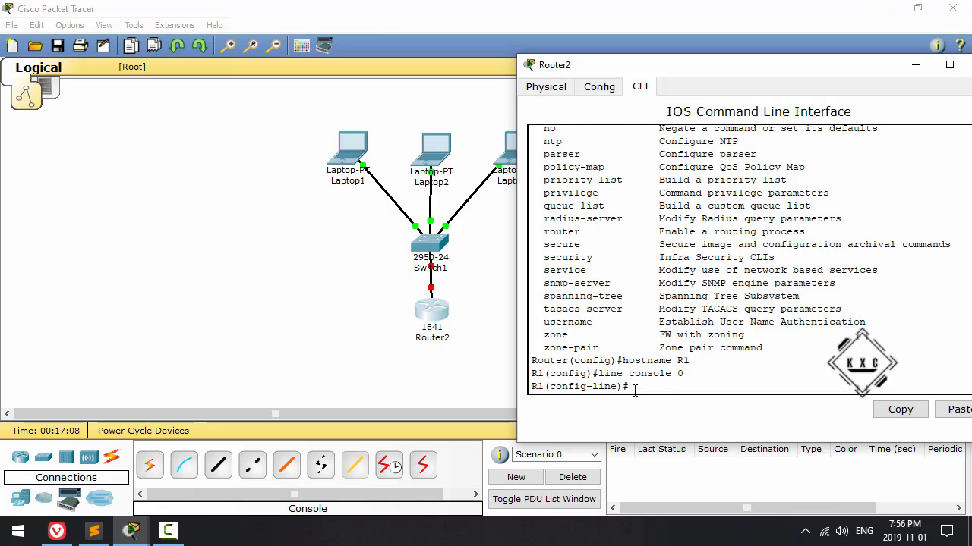
drag(623, 386, 550, 386)
click(641, 385)
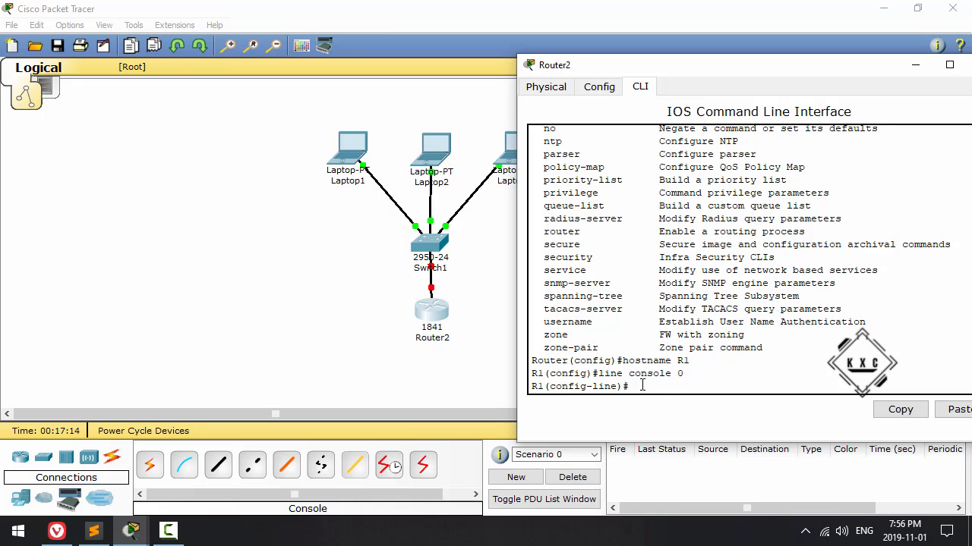
Step: Set the console line's password and require it at access with the login command
text(password)
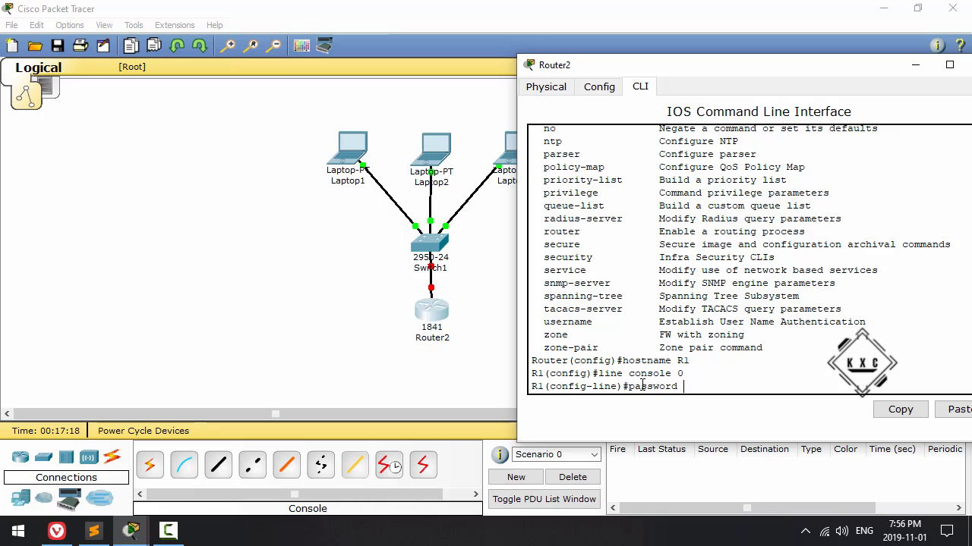
text(scut)
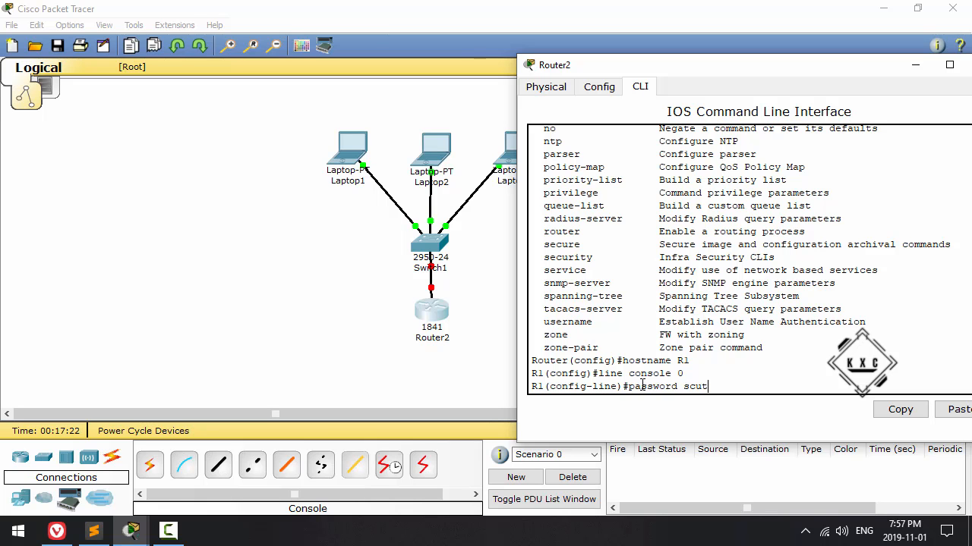
key(Return)
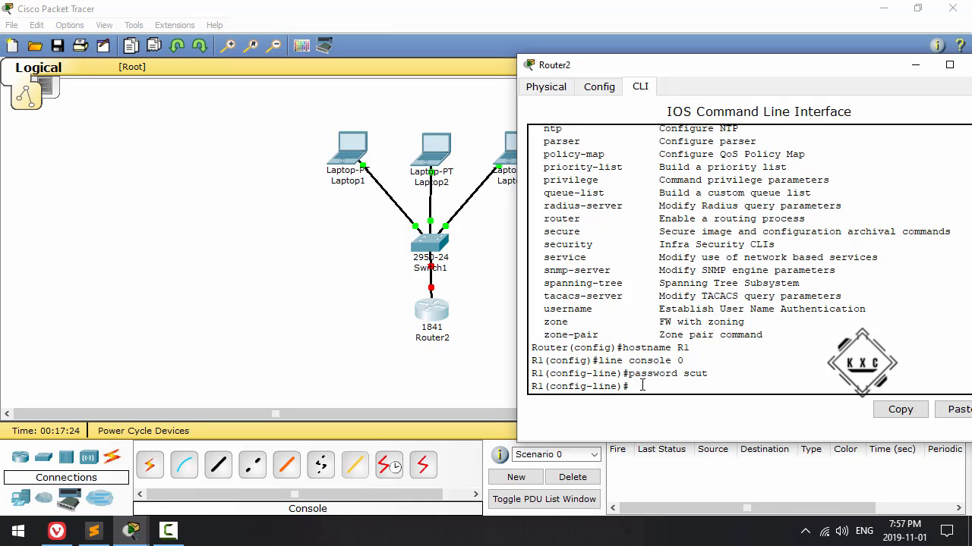
text(login)
key(Return)
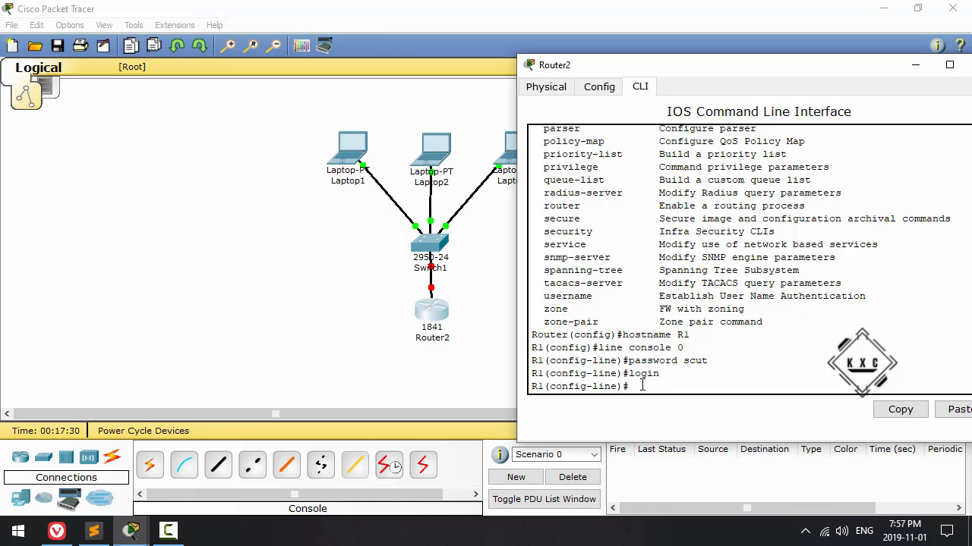
Step: Exit line configuration, global configuration and the console session, and restart the session to reach the password prompt
text(exit)
key(Return)
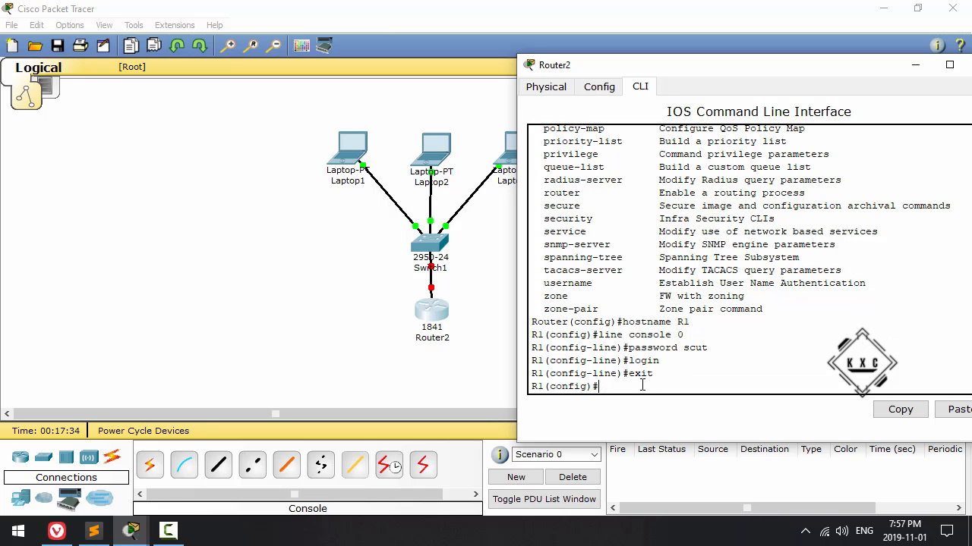
text(exit)
key(Return)
text(exit)
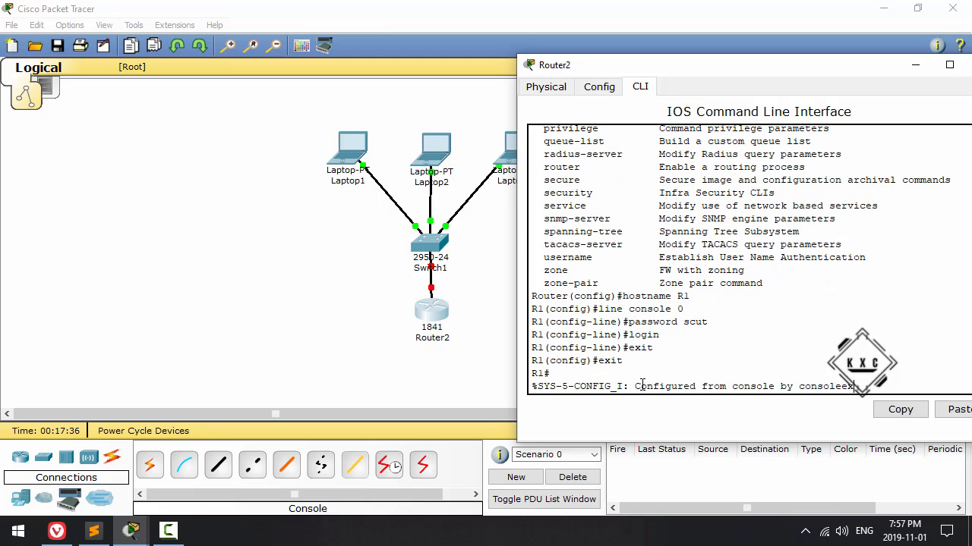
key(Return)
key(Return)
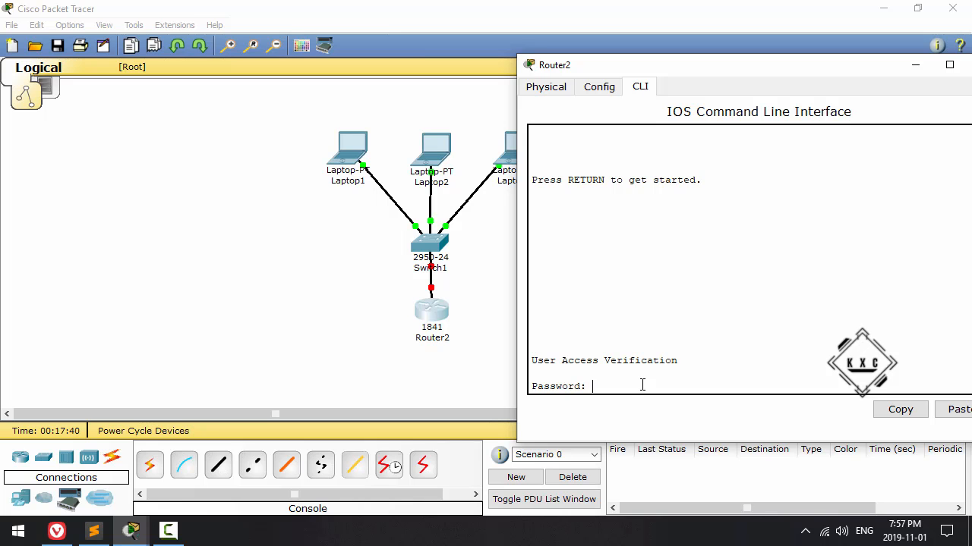
Step: Log in with the console password and enter privileged exec mode with enable
key(Return)
text(enable)
key(Return)
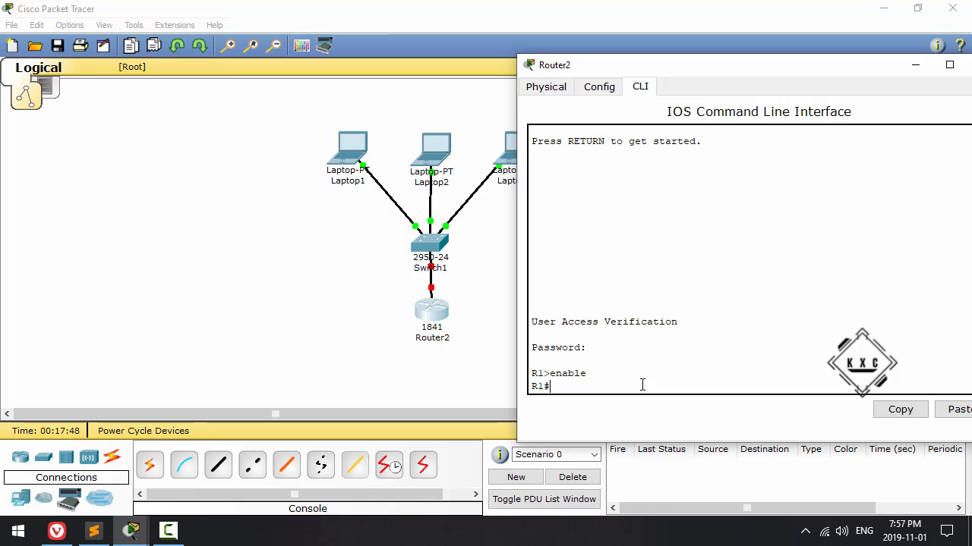
Step: Enter R1's global configuration mode with configure terminal
text(conf)
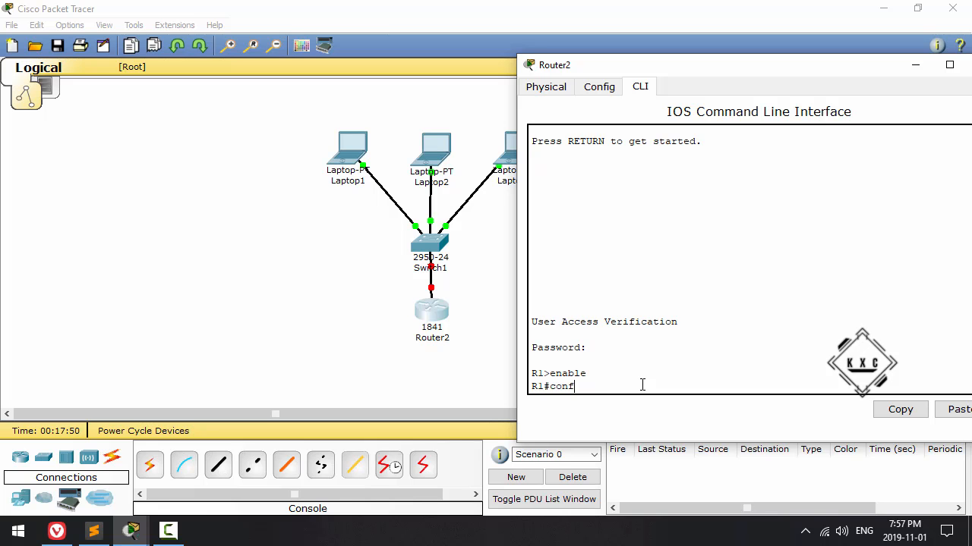
text(igure terminal)
key(Return)
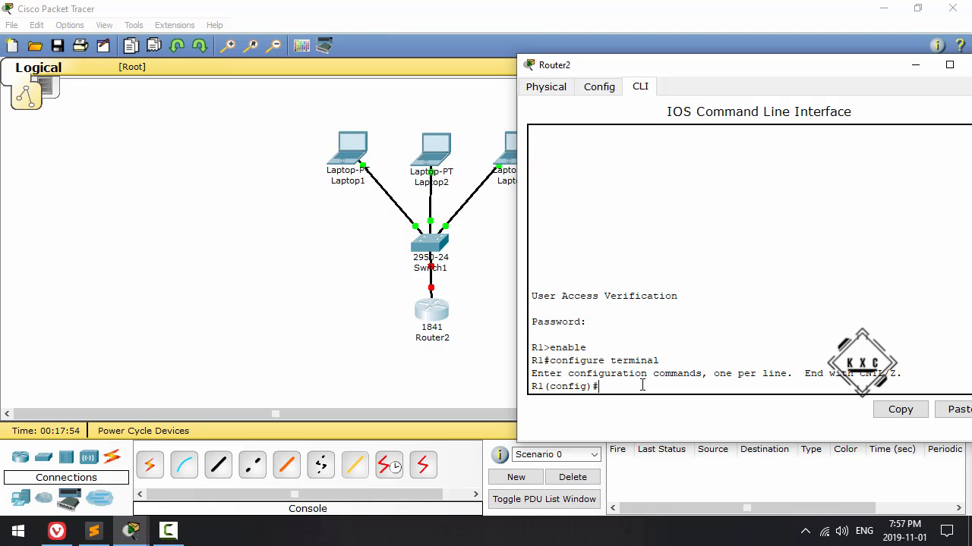
Step: Set R1's enable password with the enable password command
text(e)
text(nable )
text(secret)
key(BackSpace)
key(BackSpace)
key(BackSpace)
key(BackSpace)
key(BackSpace)
key(BackSpace)
text(password )
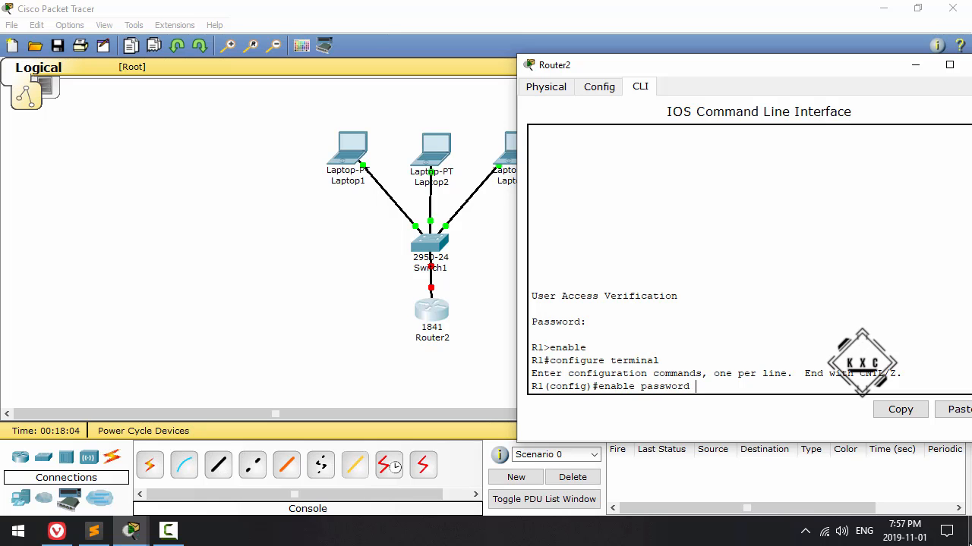
text(scut1)
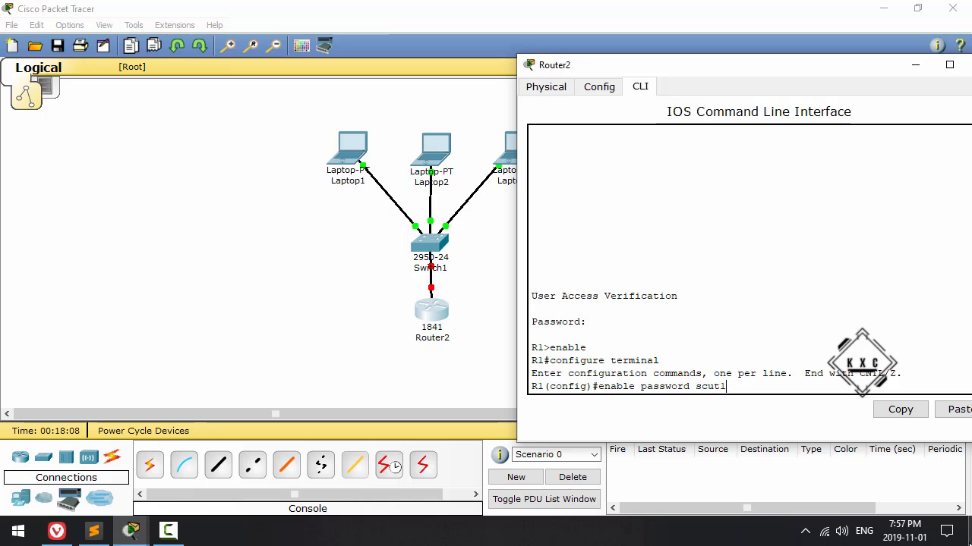
key(Return)
Step: Set R1's encrypted privileged-mode password with the enable secret command
text(enable secret scut2)
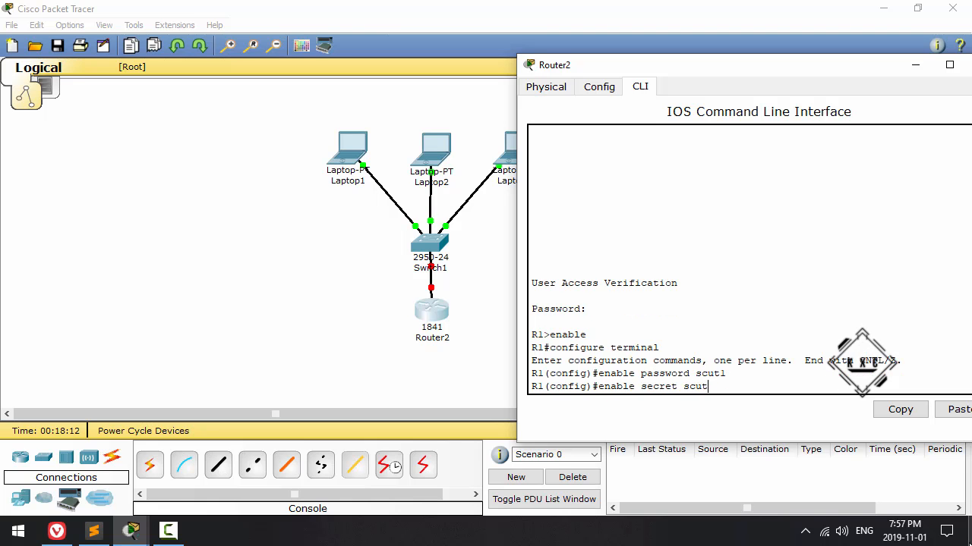
key(Return)
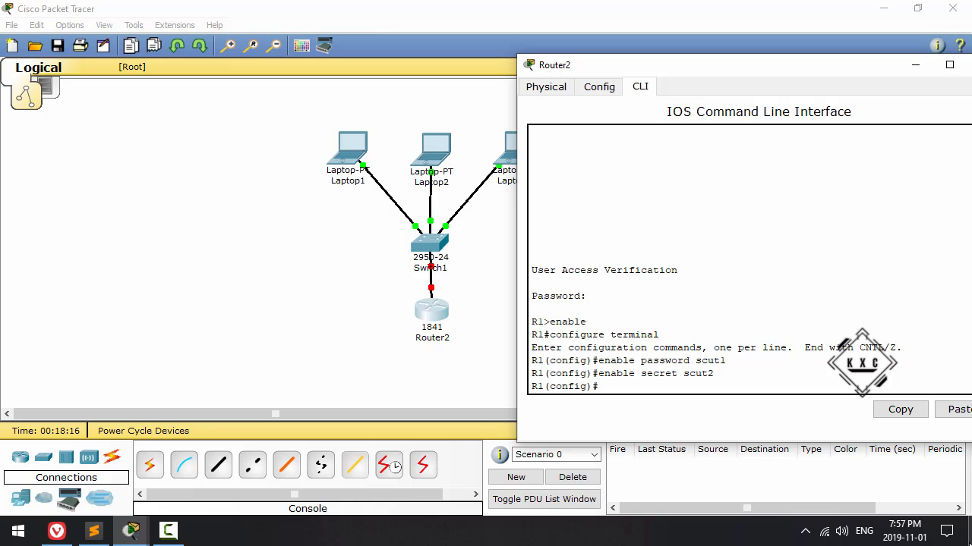
Step: Exit global configuration mode and display R1's configuration with show running-config
text(sh)
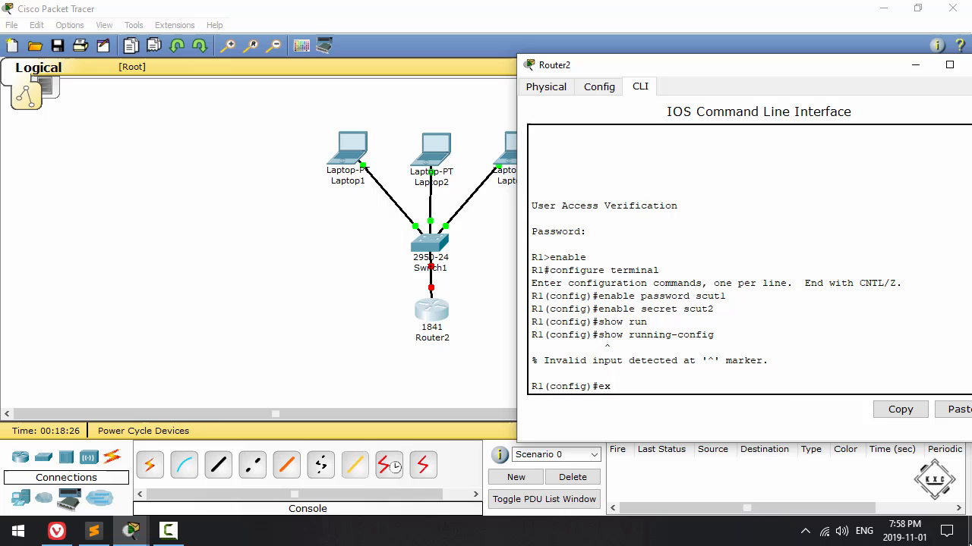
text(it)
key(Return)
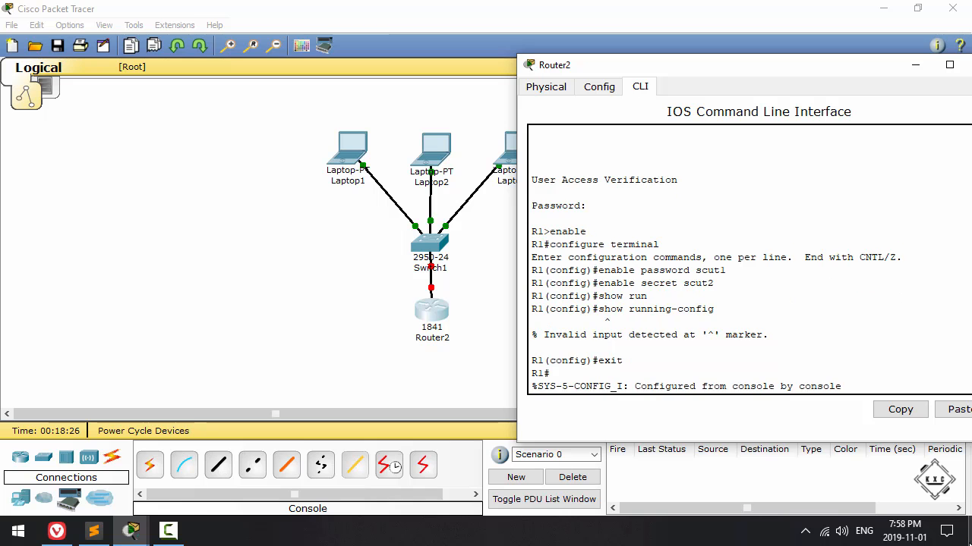
text(show run)
key(Return)
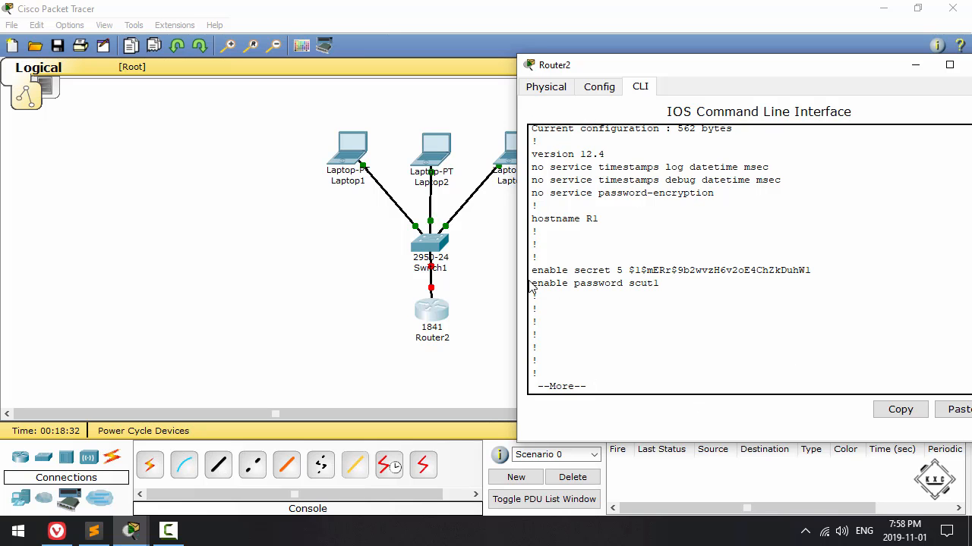
Step: Examine the enable password, enable secret, console and vty line entries in the running configuration, and page through to its end
drag(628, 284, 671, 286)
key(space)
key(space)
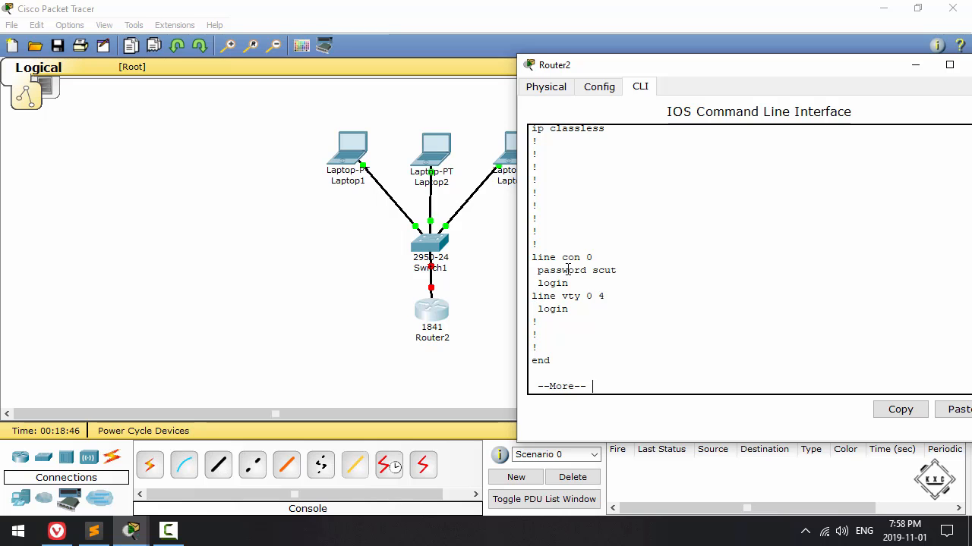
drag(592, 271, 624, 270)
drag(581, 312, 540, 313)
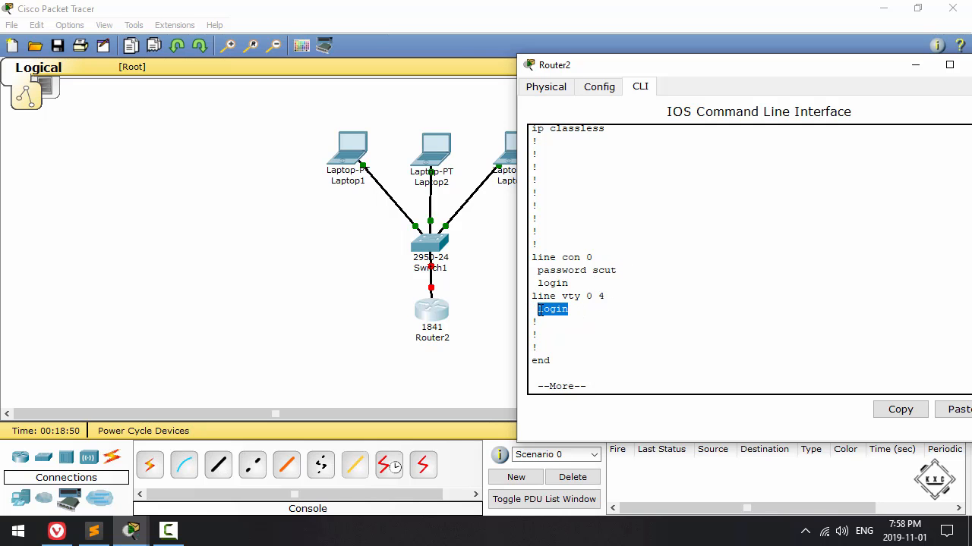
scroll(550, 304, up, 15)
scroll(555, 299, up, 3)
scroll(555, 299, down, 4)
scroll(555, 299, up, 5)
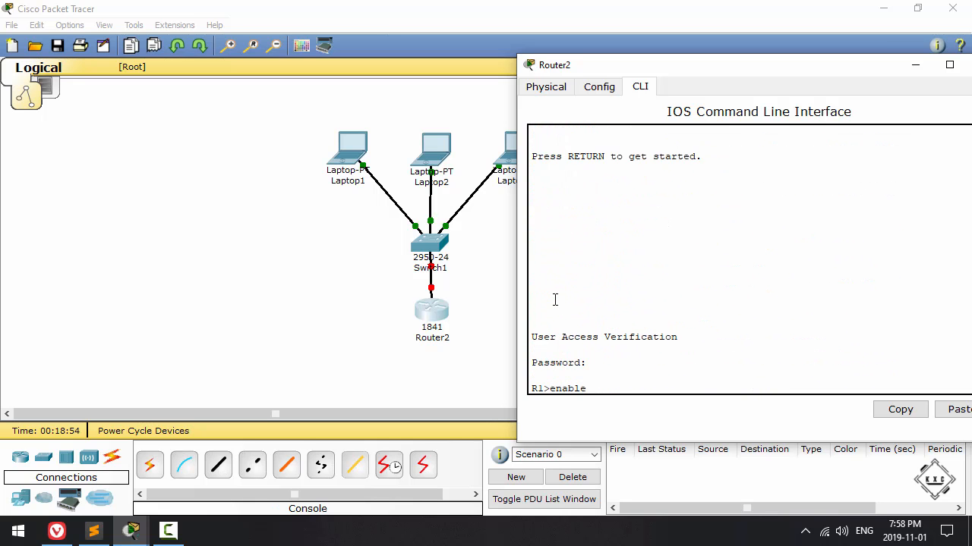
scroll(555, 299, down, 2)
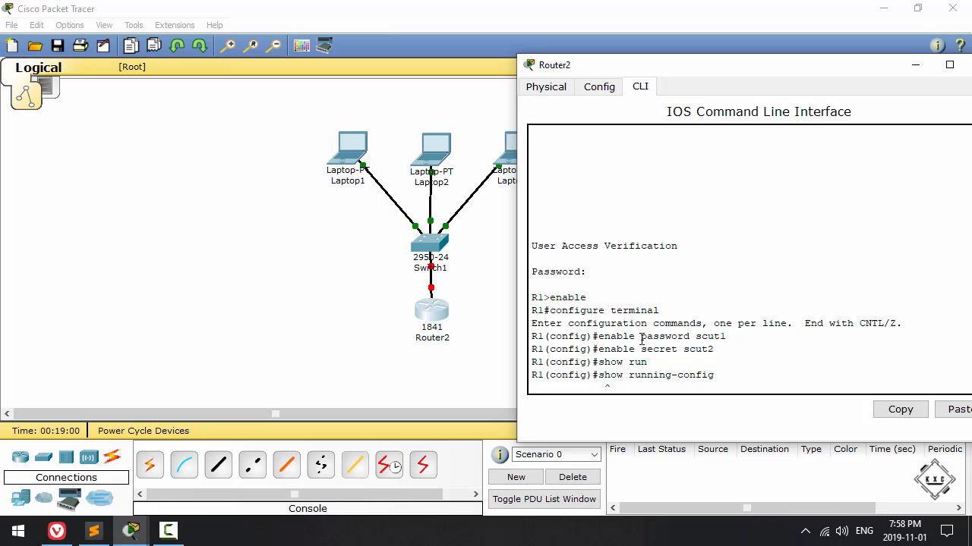
drag(641, 337, 729, 337)
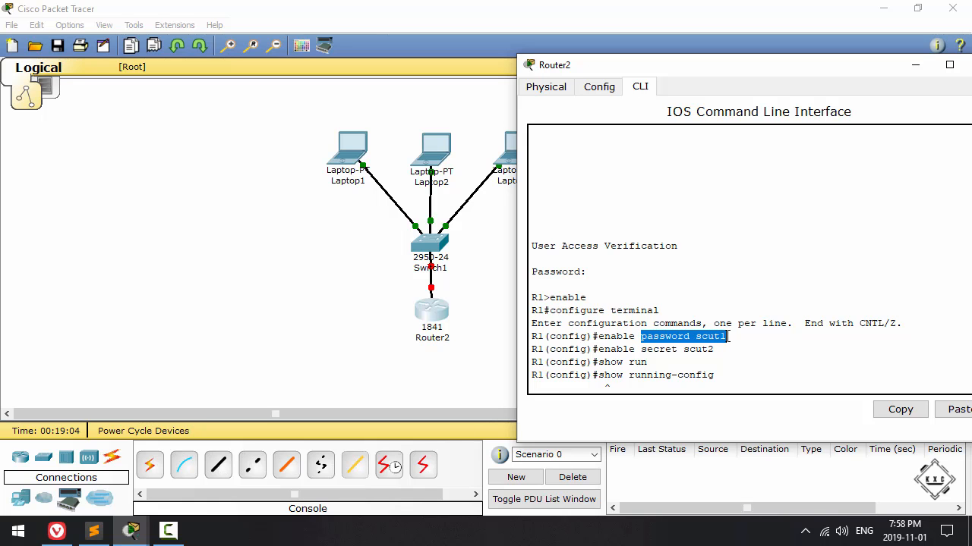
scroll(727, 337, down, 20)
key(space)
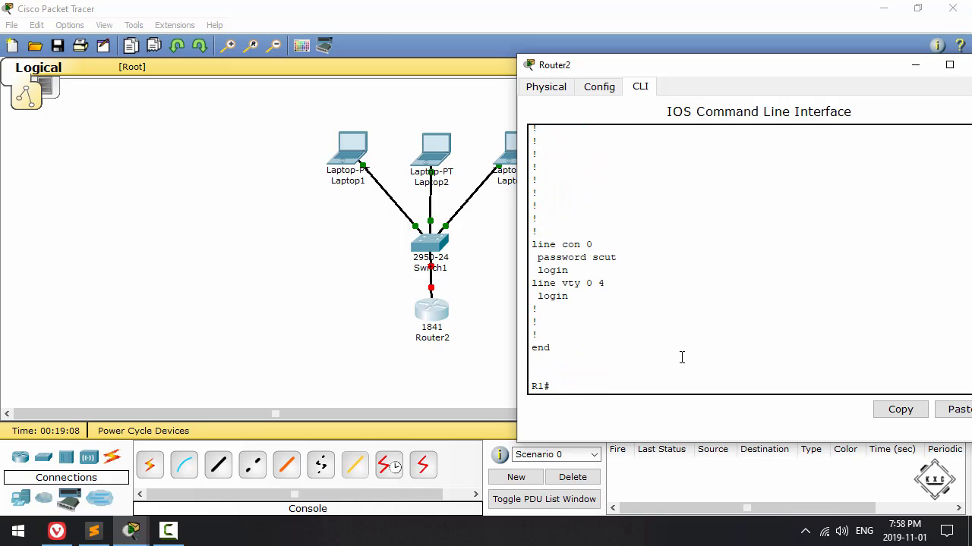
Step: Return to R1's global configuration mode with configure terminal
text(s)
key(BackSpace)
text(conf)
key(Tab)
text(te)
key(Tab)
key(Return)
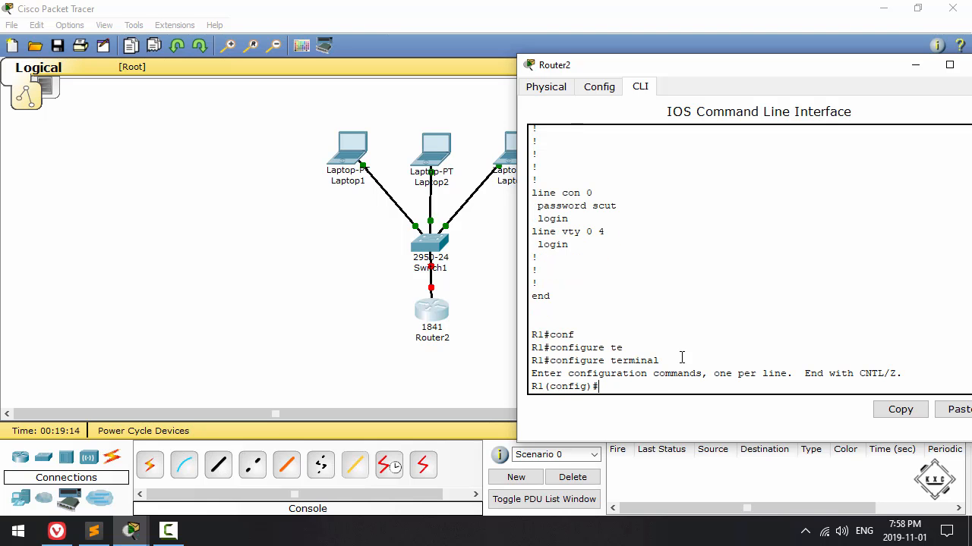
Step: Encrypt the plain-text passwords on R1 with the service password-encryption command
text(e)
key(BackSpace)
text(se)
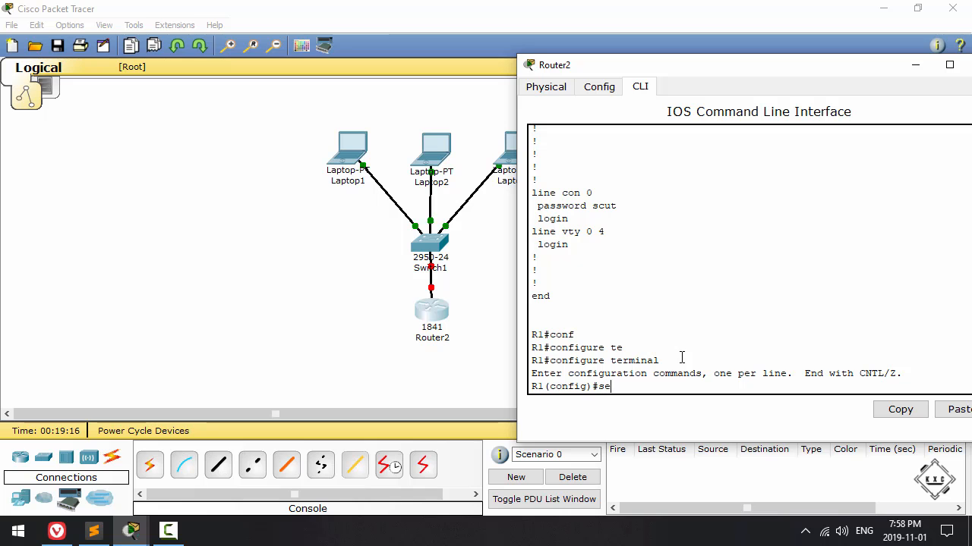
text(rvice pass)
key(Tab)
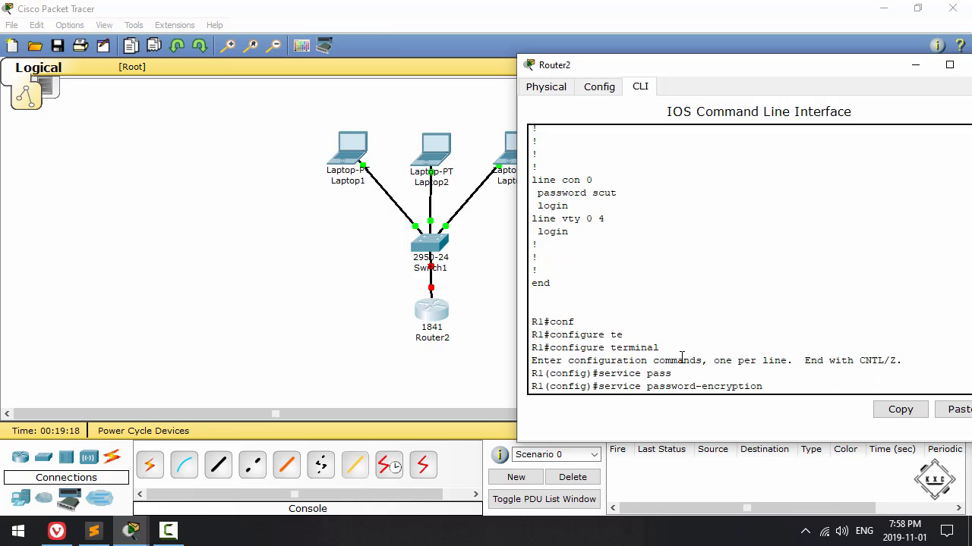
key(Return)
Step: Leave global configuration mode and display the running configuration again
text(exit)
key(Return)
text(show run)
key(Tab)
key(Return)
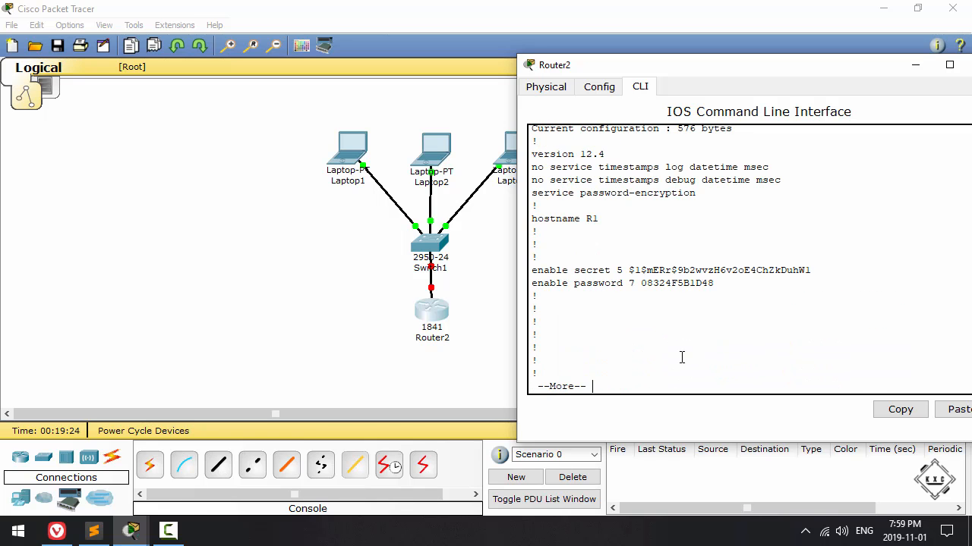
Step: Check how the enable and console passwords are stored in the running configuration, and page through to its end
drag(640, 283, 720, 284)
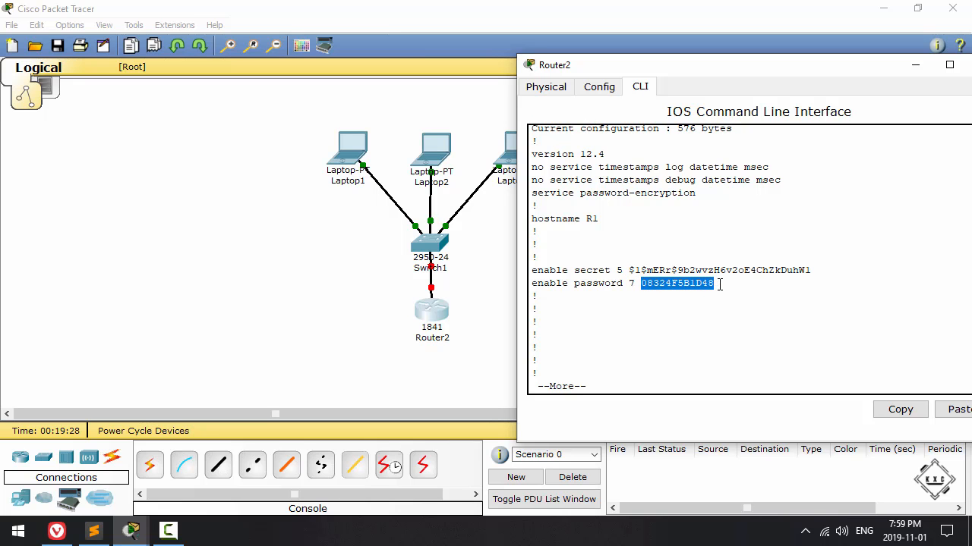
drag(719, 284, 714, 284)
key(space)
key(space)
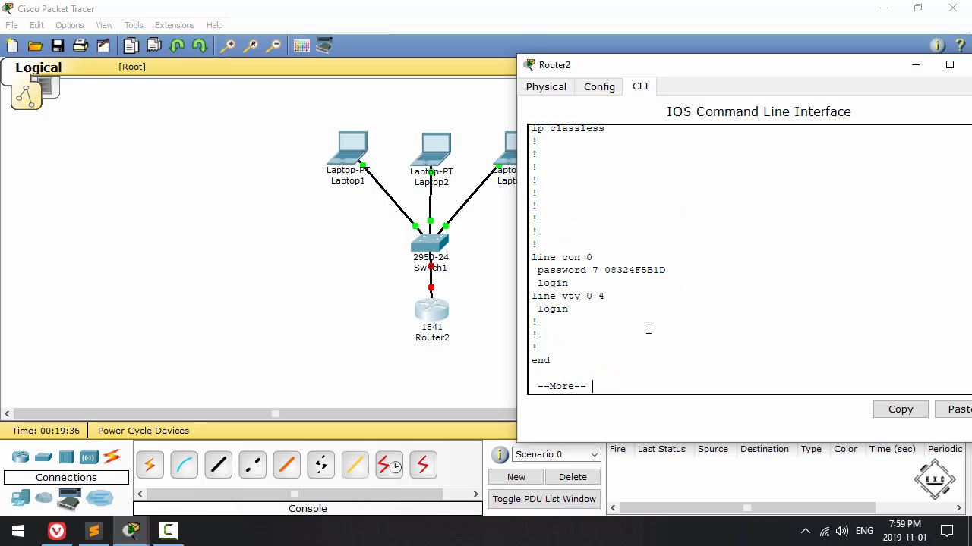
drag(599, 270, 666, 271)
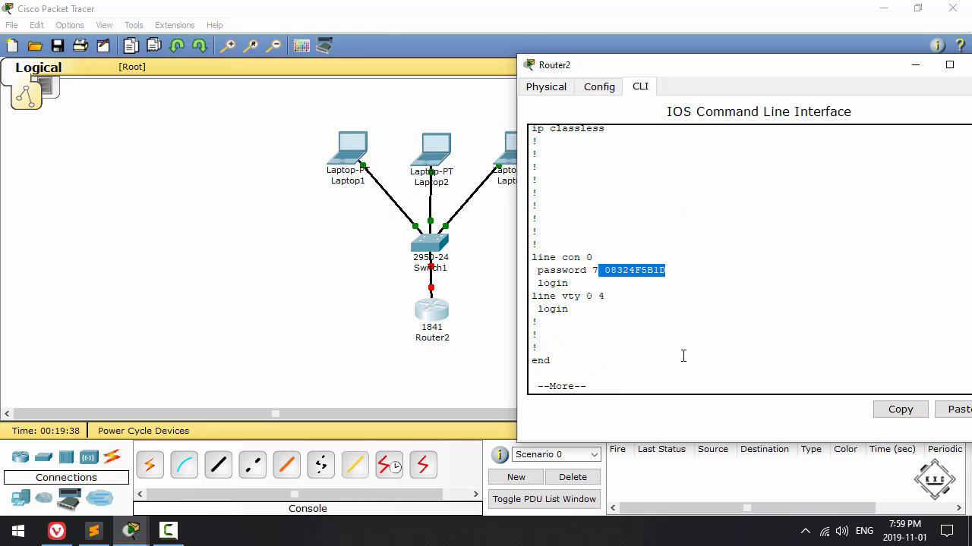
click(702, 279)
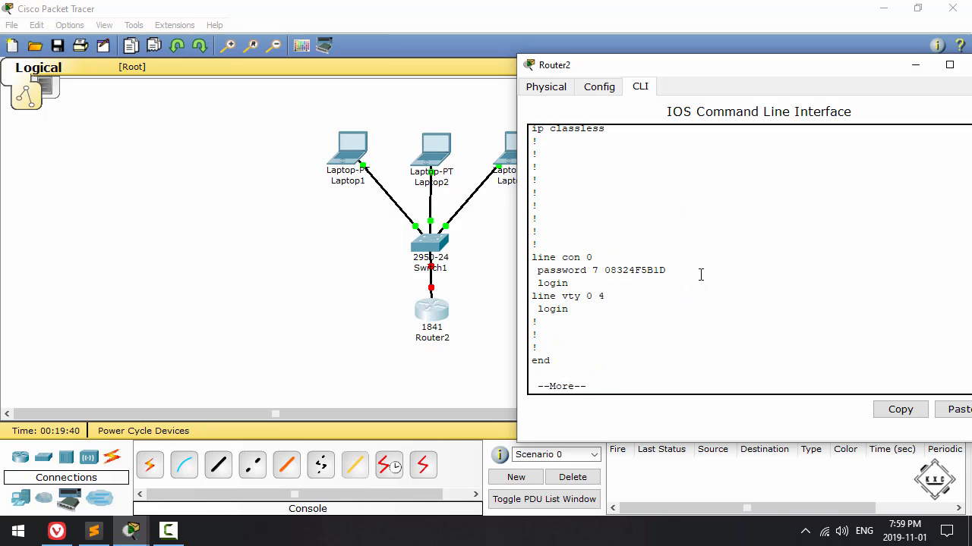
key(space)
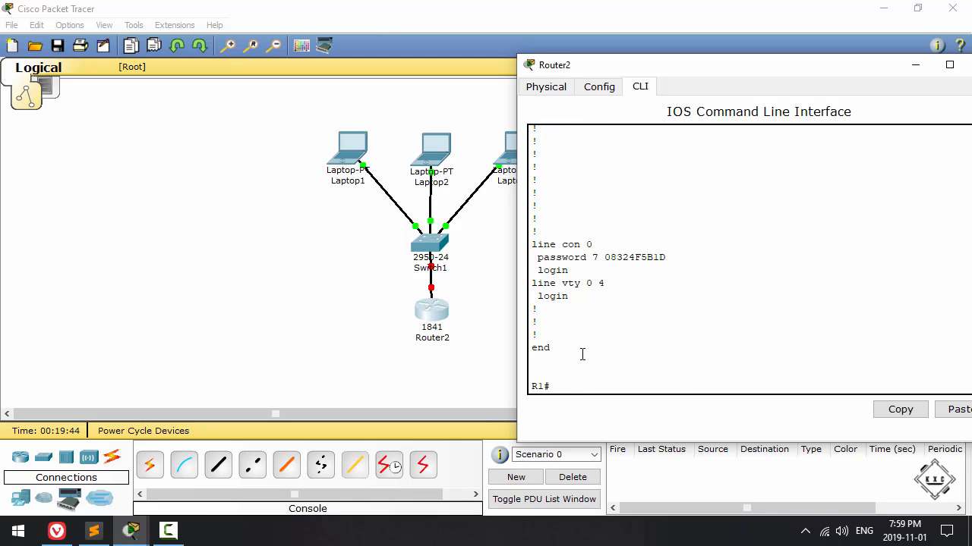
Step: Enter global configuration mode on R1 again with configure terminal
key(Return)
text(conf)
key(Tab)
text(ter)
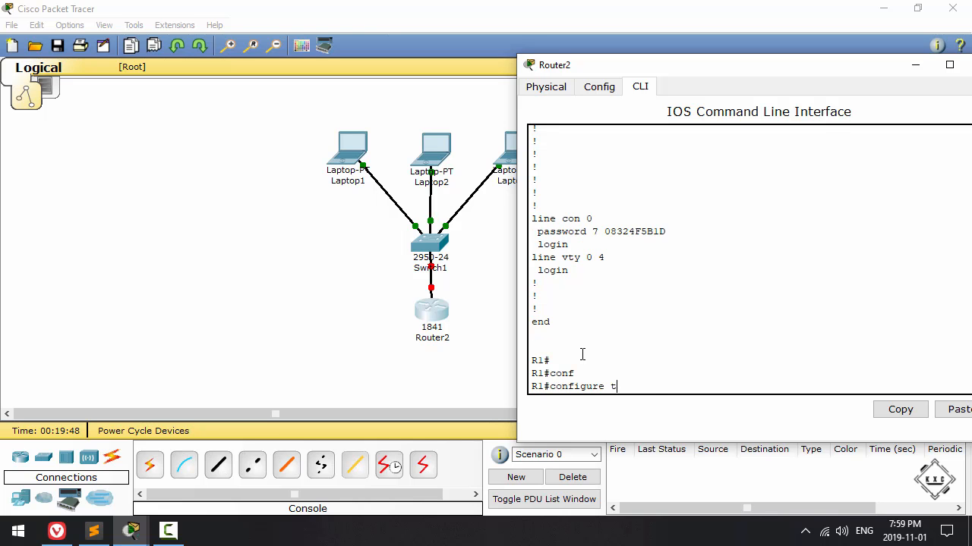
key(Tab)
key(Return)
Step: Set the message-of-the-day banner to "SysAdmins only! Maintenance on Friday" with banner motd, using # as the delimiter
text(banner motd)
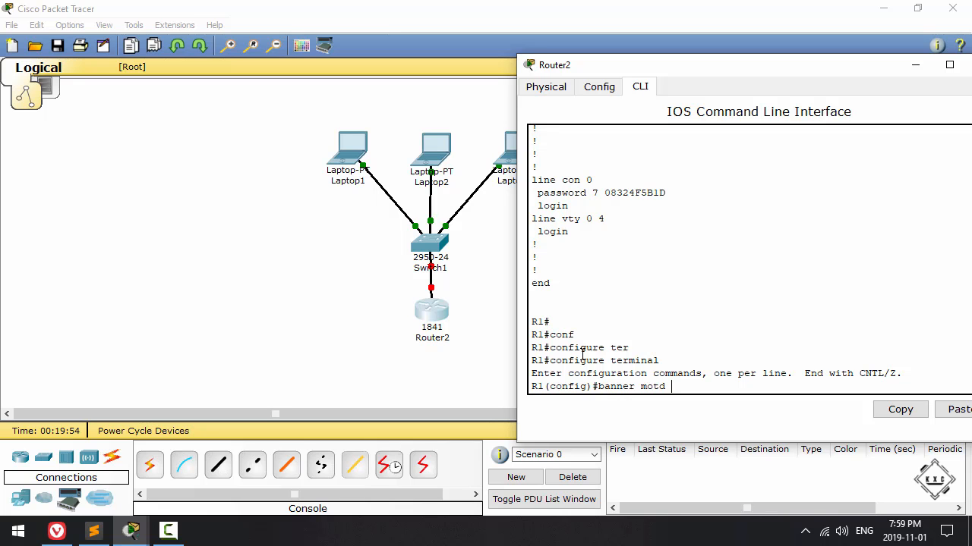
text( #)
text(SysAdmi)
text(ns only! M)
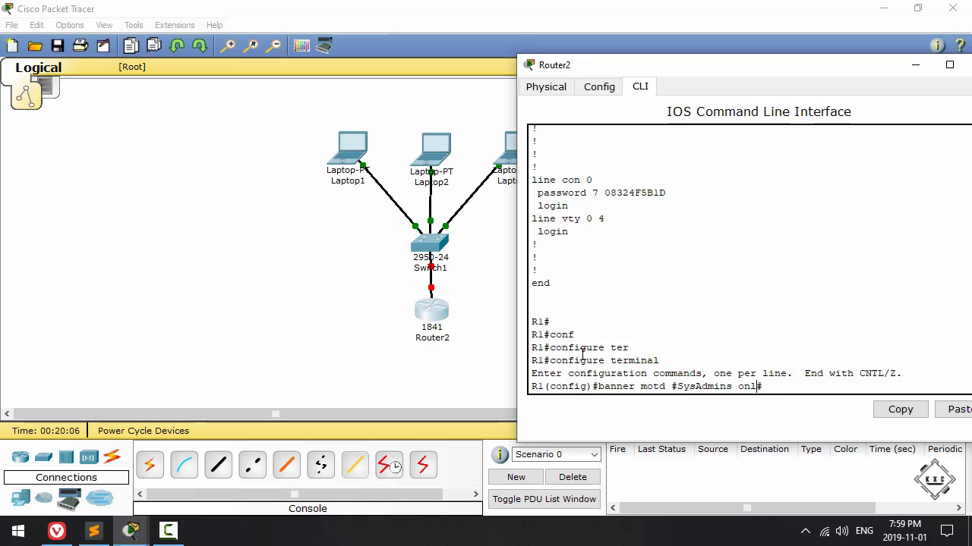
text(aintenance on)
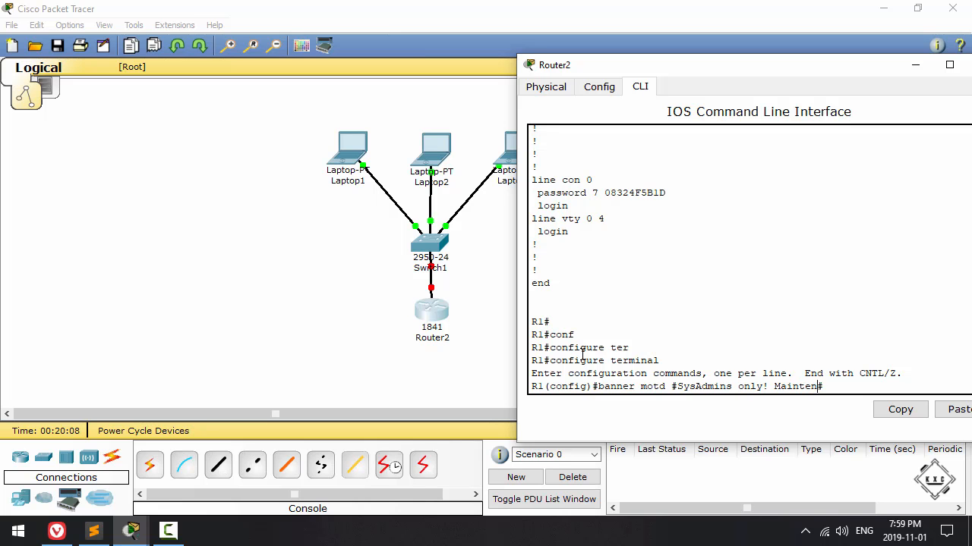
text( Friday)
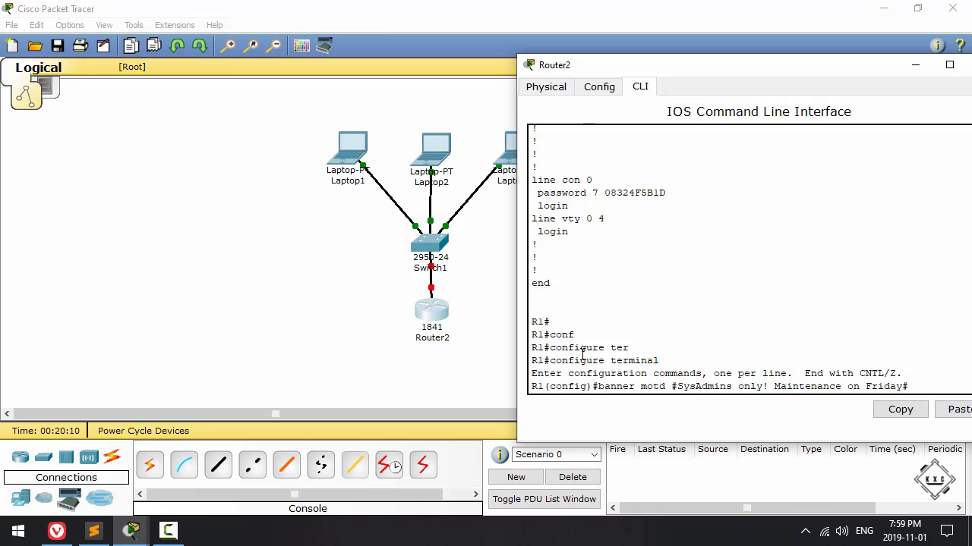
text(#)
key(Return)
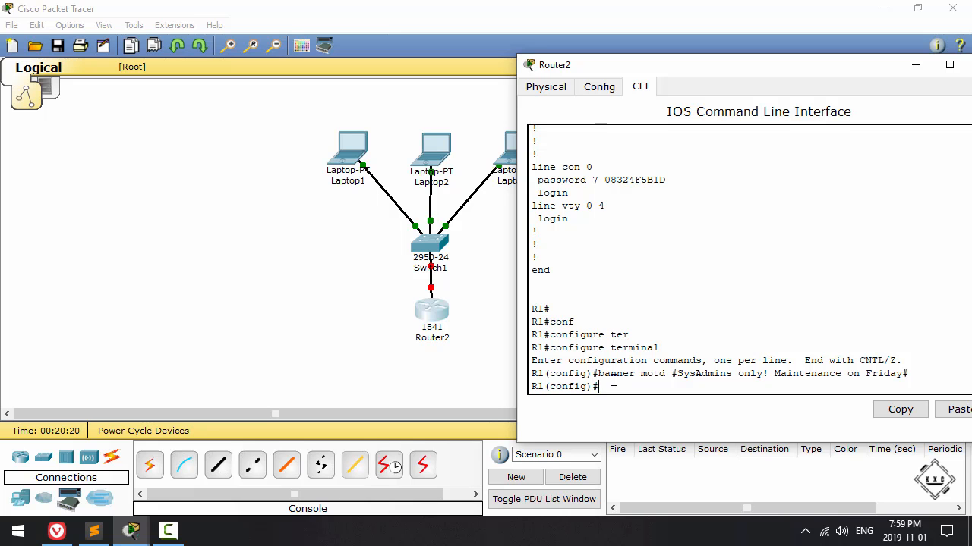
click(547, 87)
drag(569, 65, 409, 48)
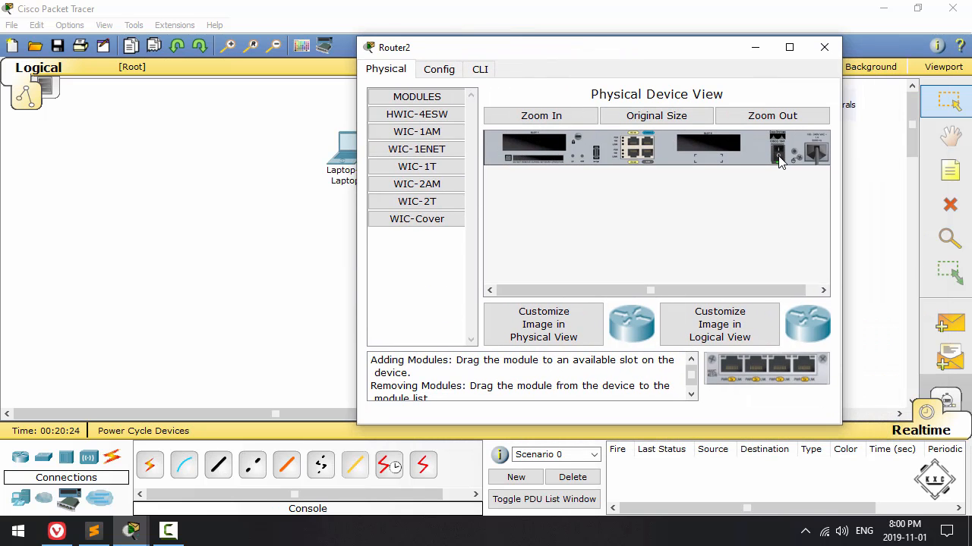
click(778, 154)
click(479, 69)
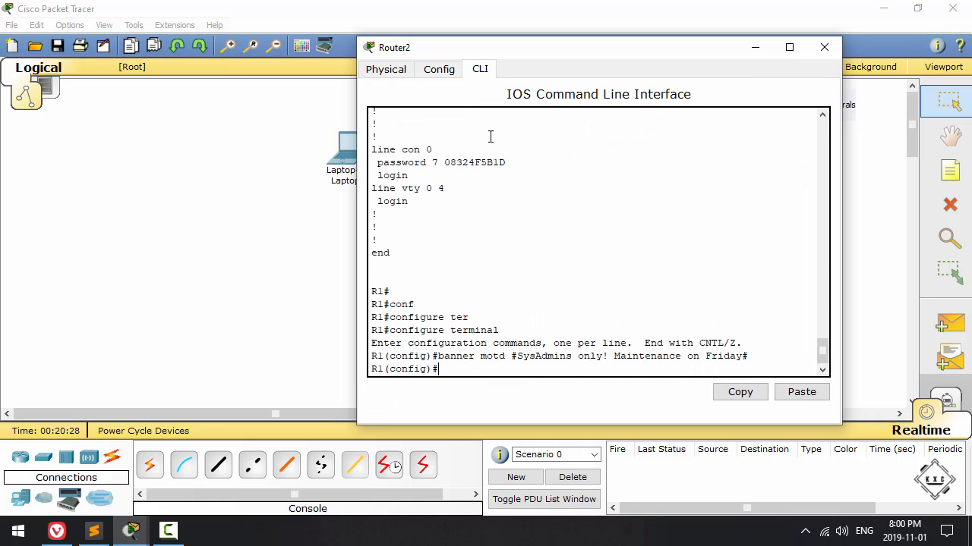
drag(371, 367, 384, 370)
click(456, 369)
text(copy run)
key(Tab)
key(BackSpace)
key(BackSpace)
key(BackSpace)
key(BackSpace)
key(BackSpace)
Step: Exit global configuration mode and save the settings with copy running-config startup-config, accepting the default destination filename
text(exit)
key(Return)
text(copy run)
key(Tab)
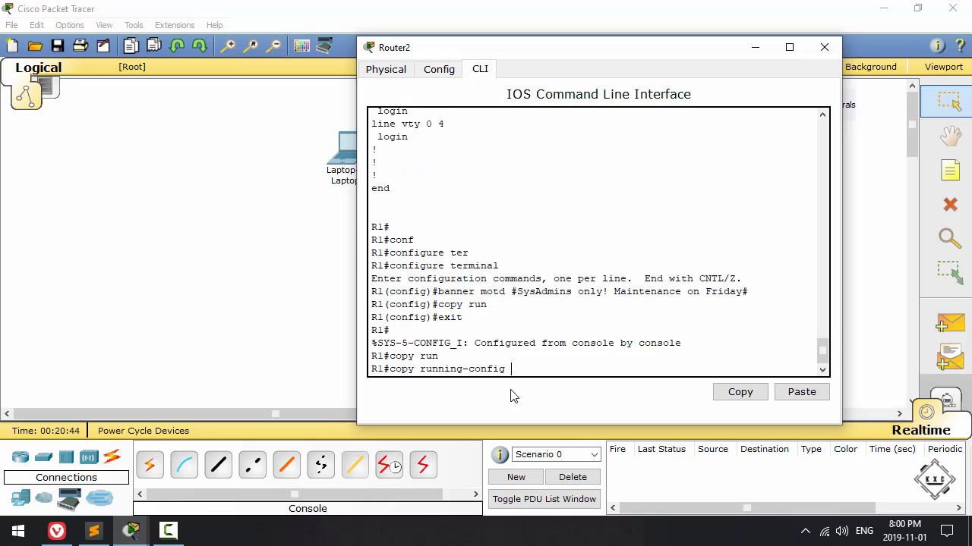
text(sta)
key(Tab)
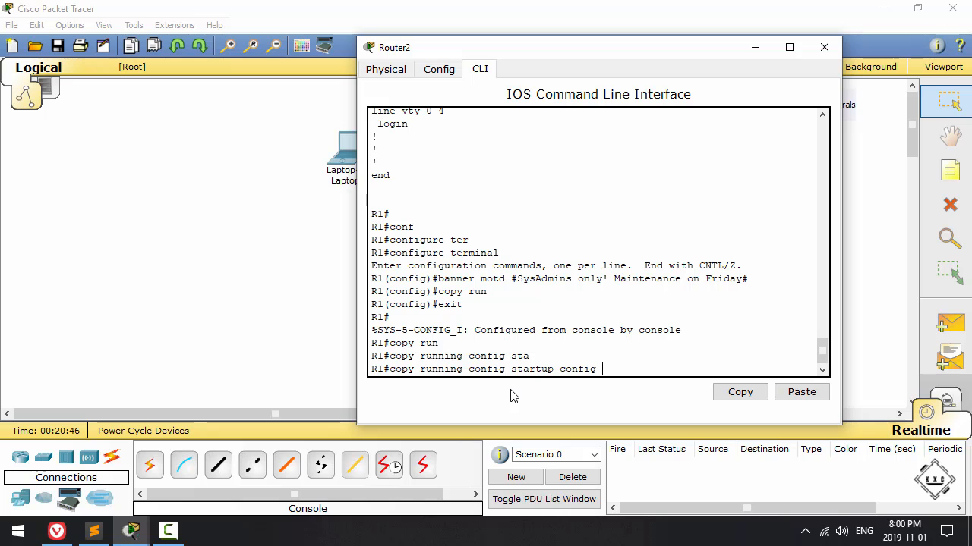
key(Return)
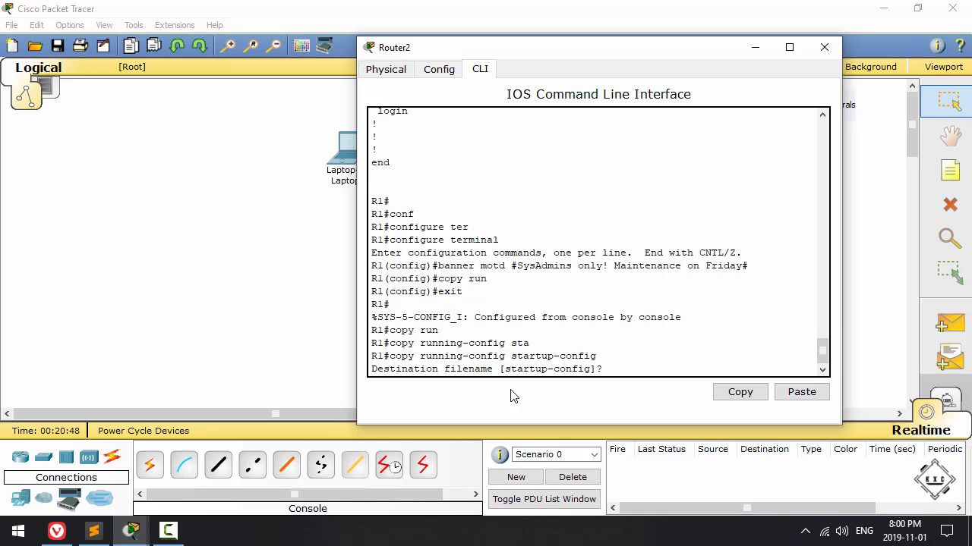
key(Return)
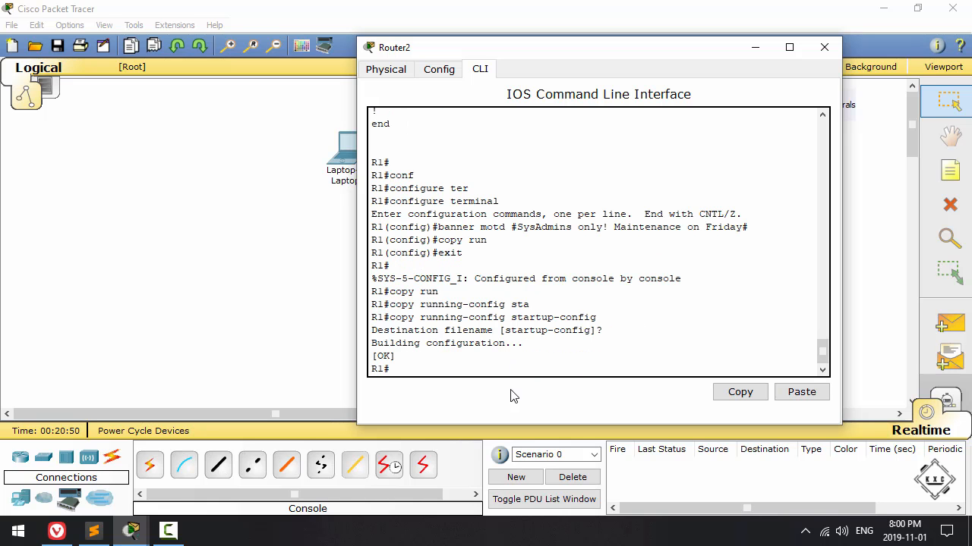
Step: Exit the console session and power the router off and on in its physical view, returning to the command line
text(exit)
key(Return)
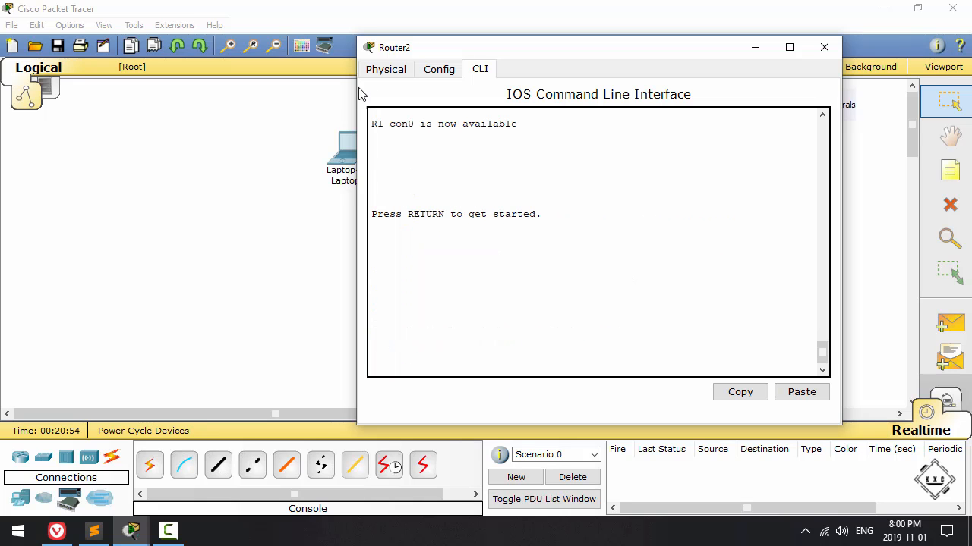
click(391, 72)
click(778, 154)
click(778, 154)
click(480, 69)
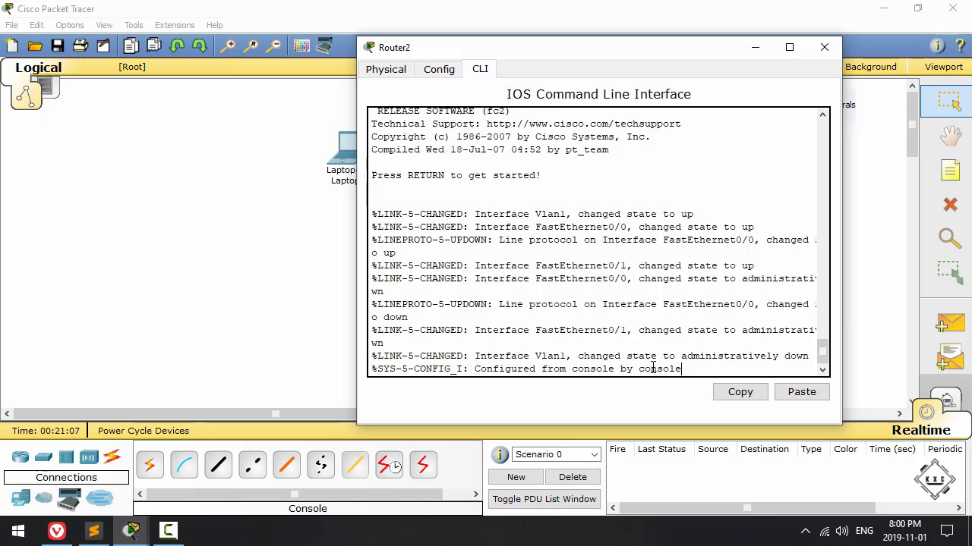
Step: Log in to R1 with the console password and enter privileged mode with enable and the enable password
key(Return)
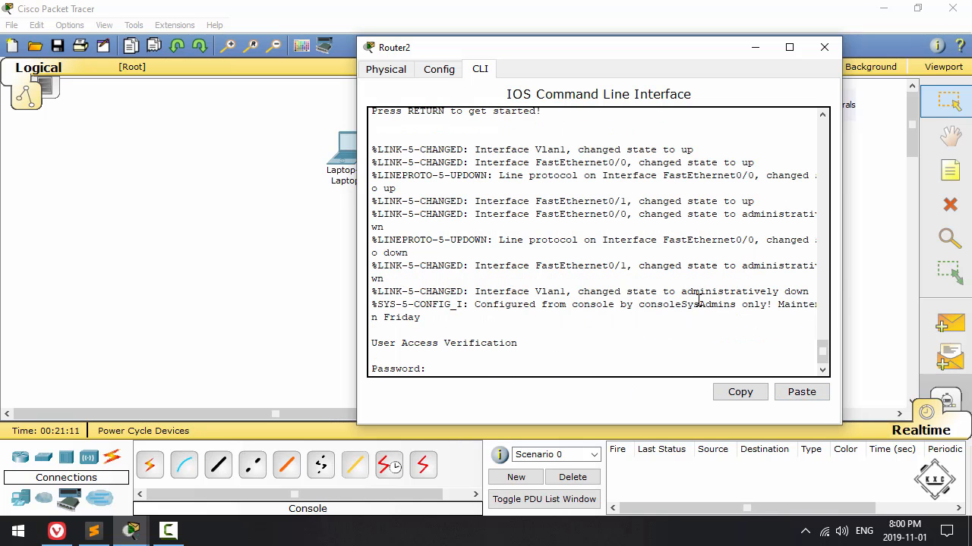
drag(682, 304, 423, 317)
click(449, 369)
key(Return)
text(ea)
text(able)
key(Return)
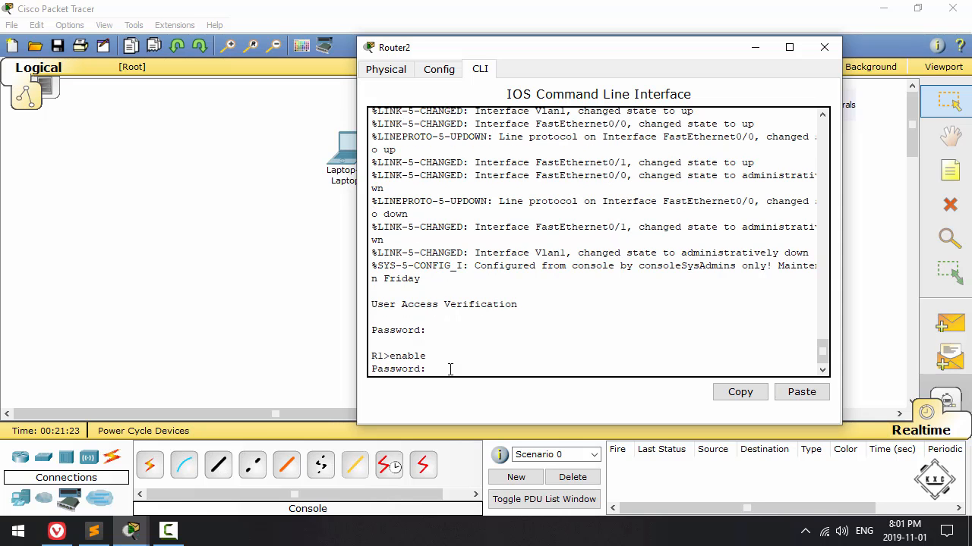
key(Return)
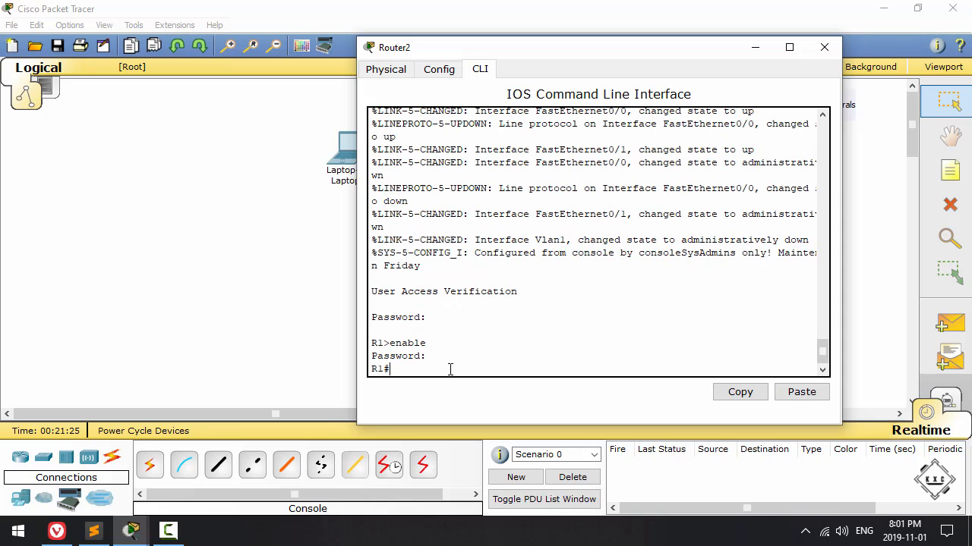
Step: Enter global configuration mode on the restarted R1 with configure terminal
text(conf)
key(Tab)
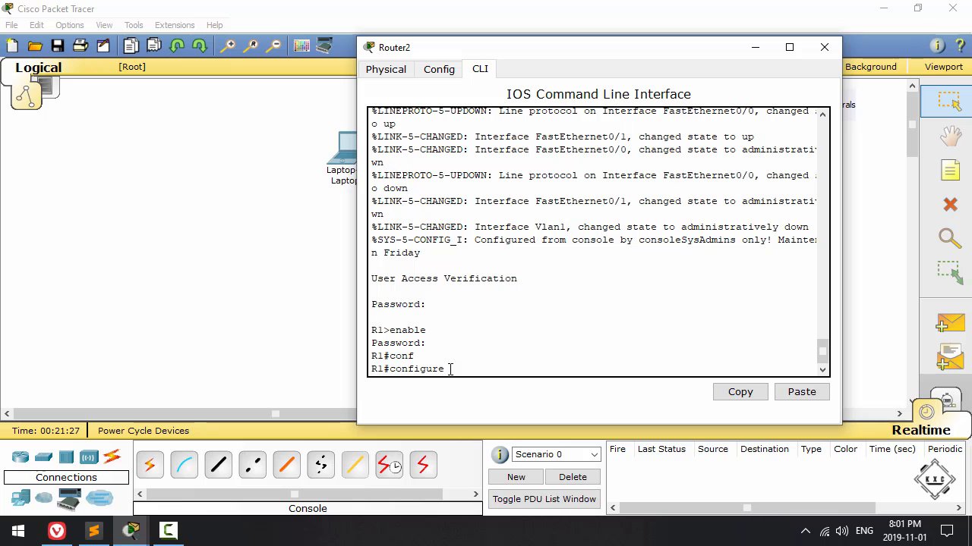
text(ter)
key(Tab)
key(Return)
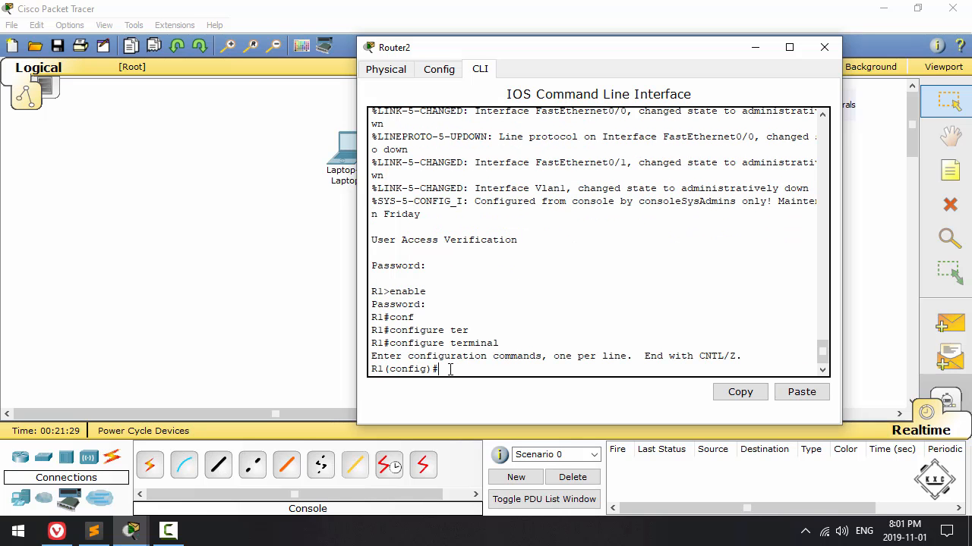
Step: Move the router window aside to reveal the topology and enter interface configuration for FastEthernet 0/0
drag(478, 58, 663, 59)
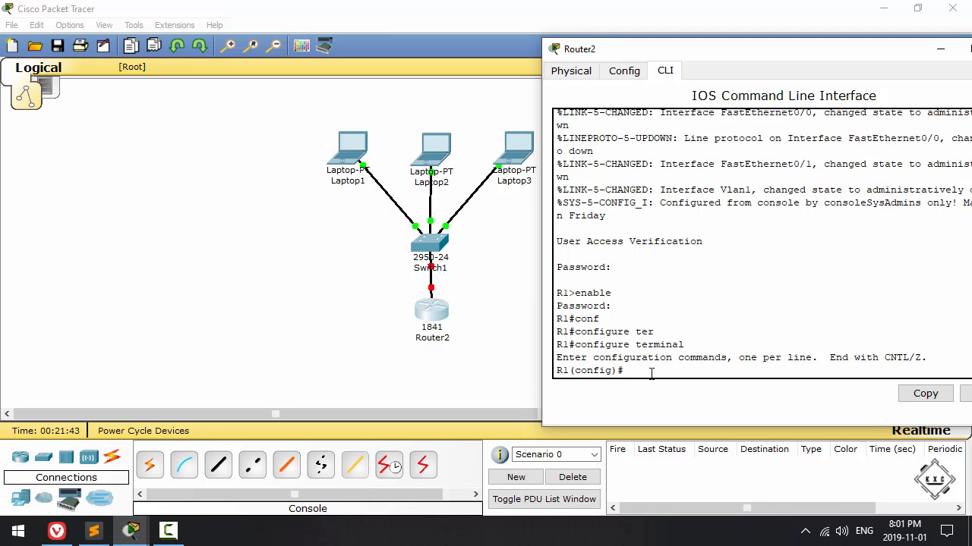
text(nterface FastEthernet 0/0)
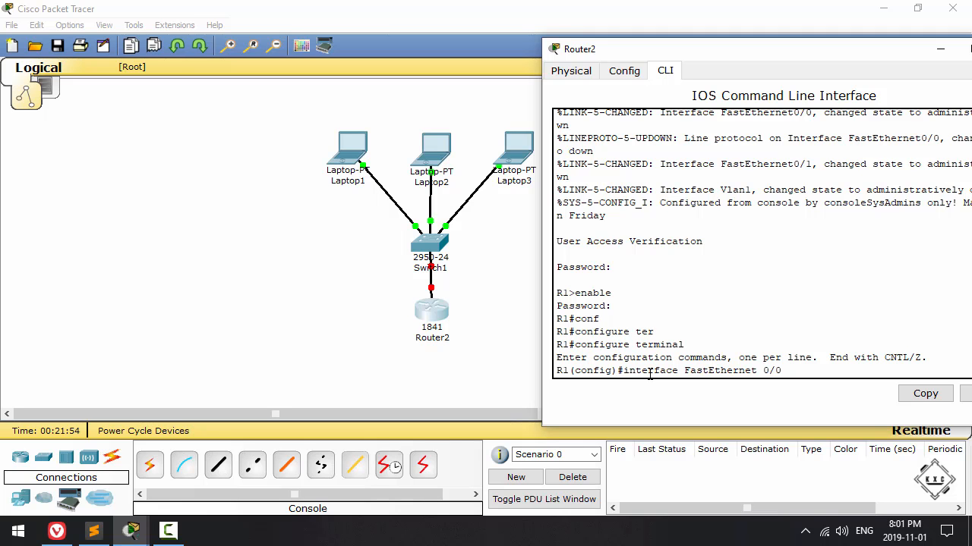
key(Return)
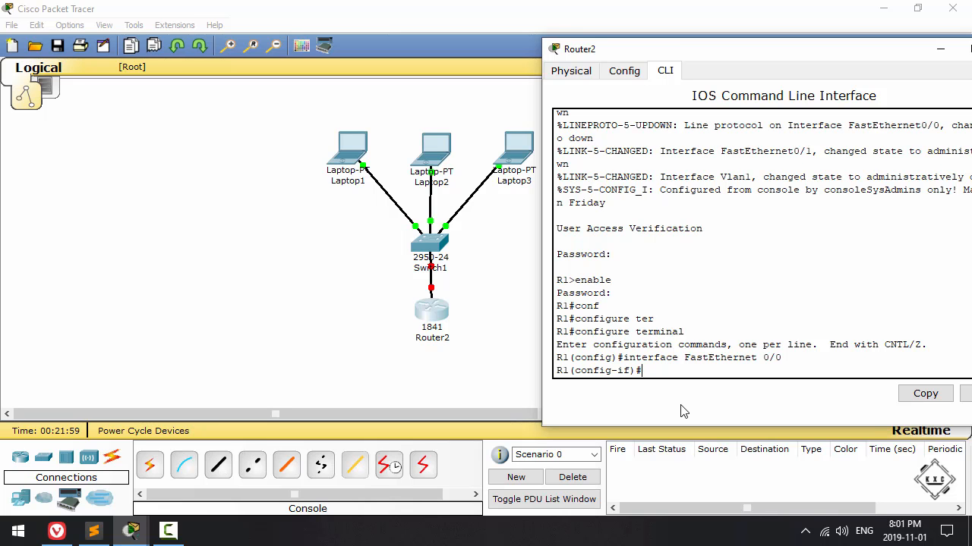
Step: Begin an ip address command for FastEthernet 0/0 and check the static address in Laptop1's IP configuration
text(ip address)
click(345, 140)
click(146, 175)
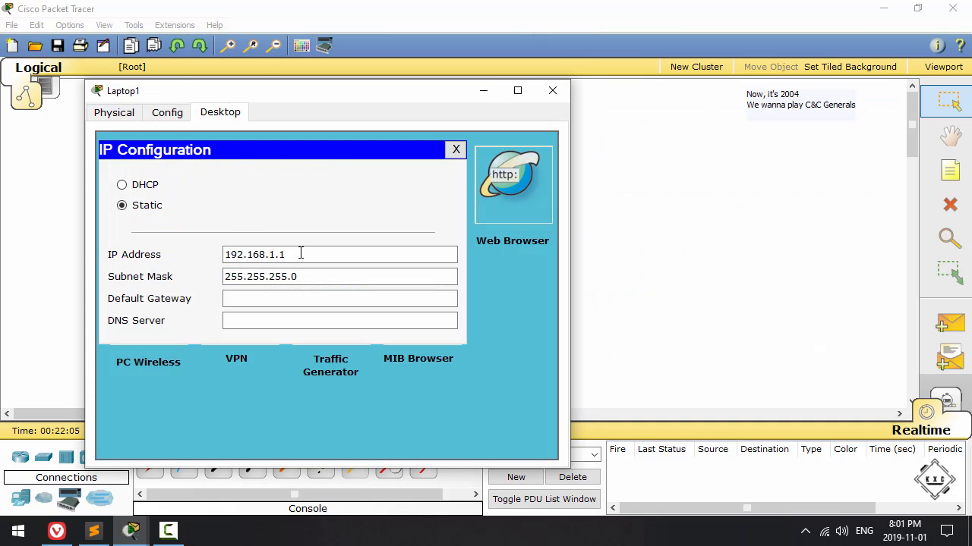
drag(299, 255, 169, 258)
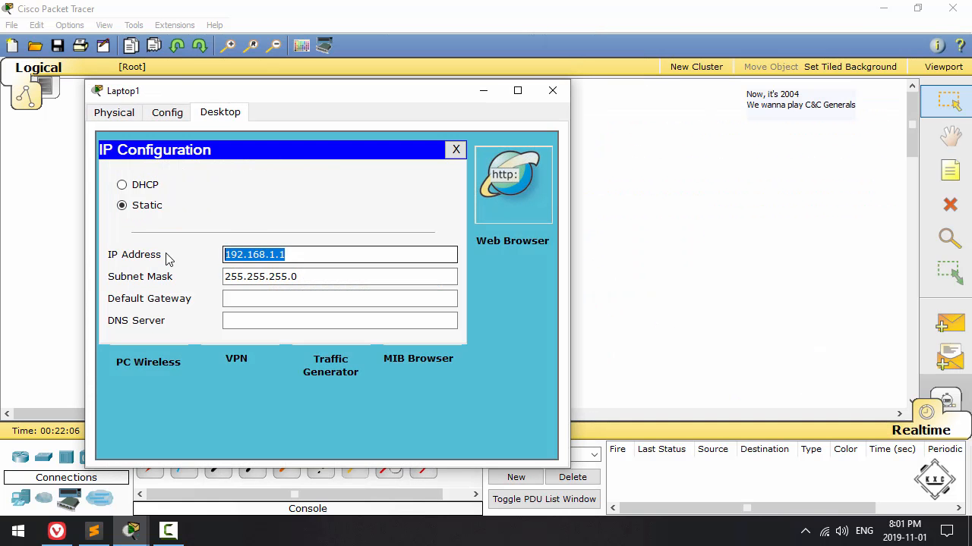
click(455, 150)
click(551, 90)
click(450, 317)
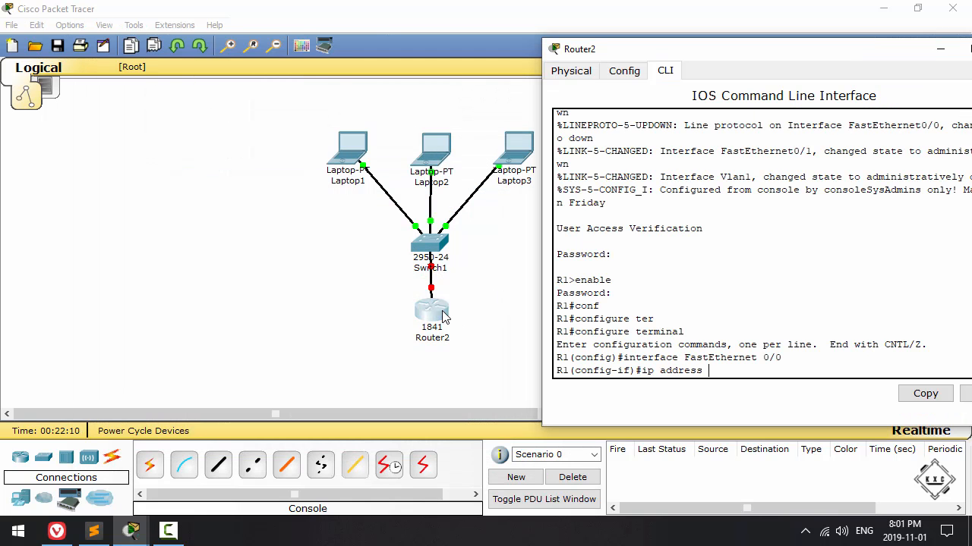
Step: Assign FastEthernet 0/0 the IP address 192.168.1.254 with subnet mask 255.255.255.0
text(.168.1.254 255.255.255.0)
key(Return)
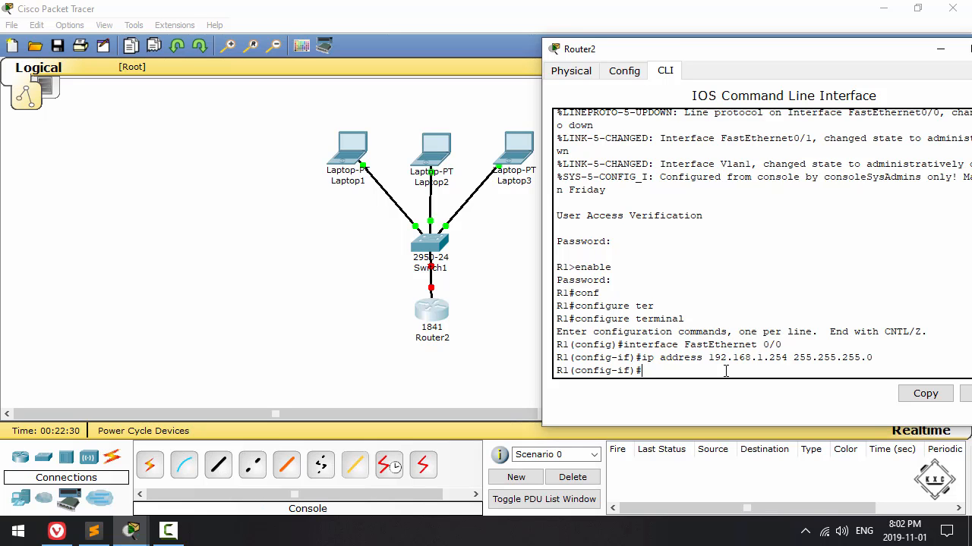
Step: Enable FastEthernet 0/0 with no shutdown and close the router window
text(shut)
key(Tab)
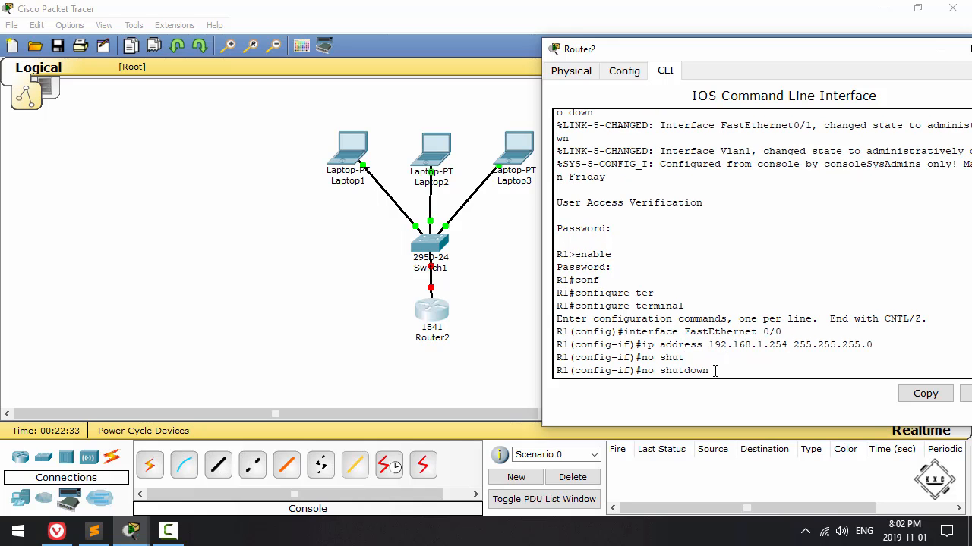
key(Return)
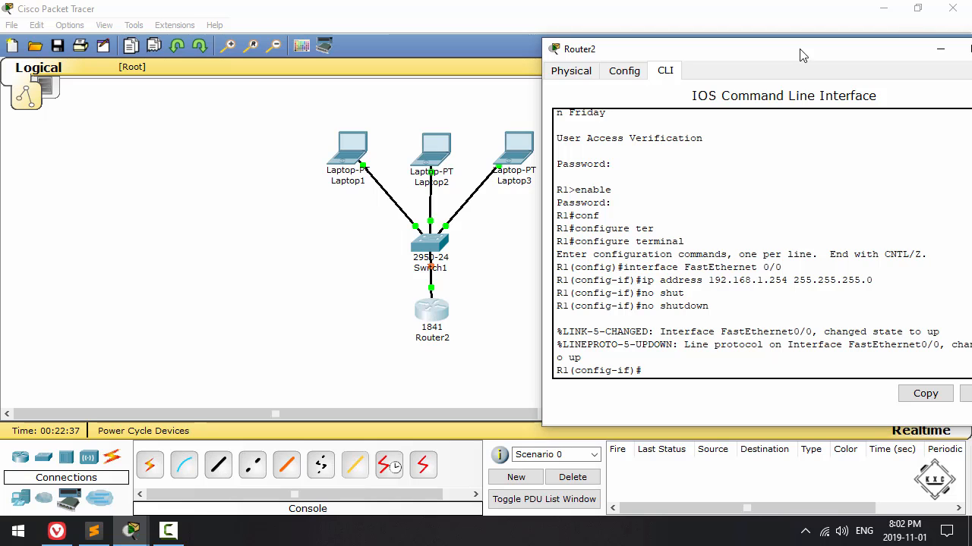
drag(879, 58, 692, 47)
click(828, 40)
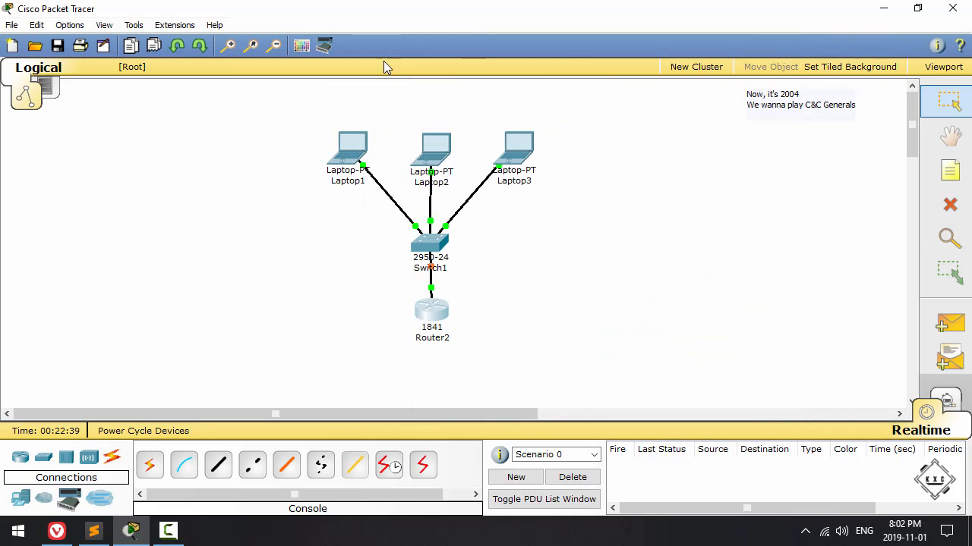
drag(435, 315, 433, 319)
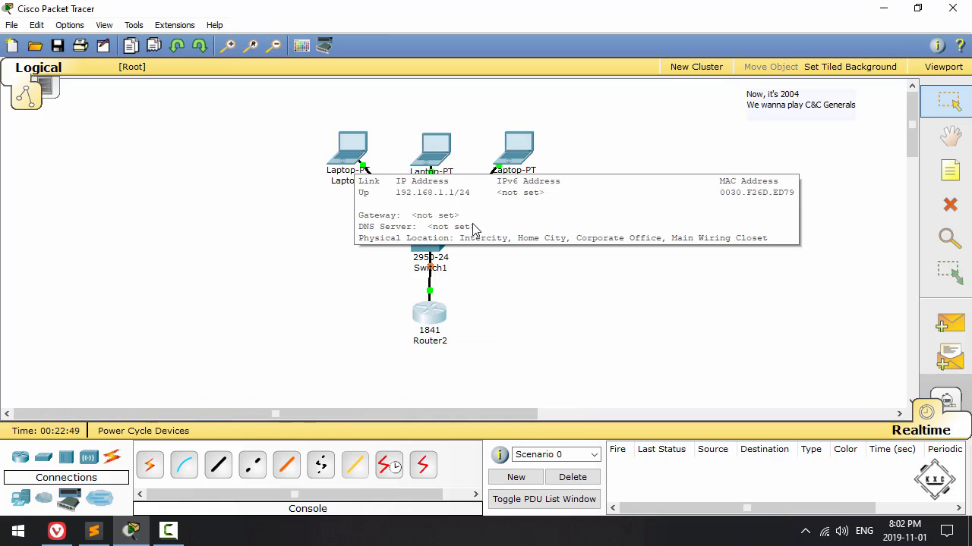
Step: Set Laptop1's default gateway to 192.168.1.254, copy the address and close the laptop's window
click(331, 151)
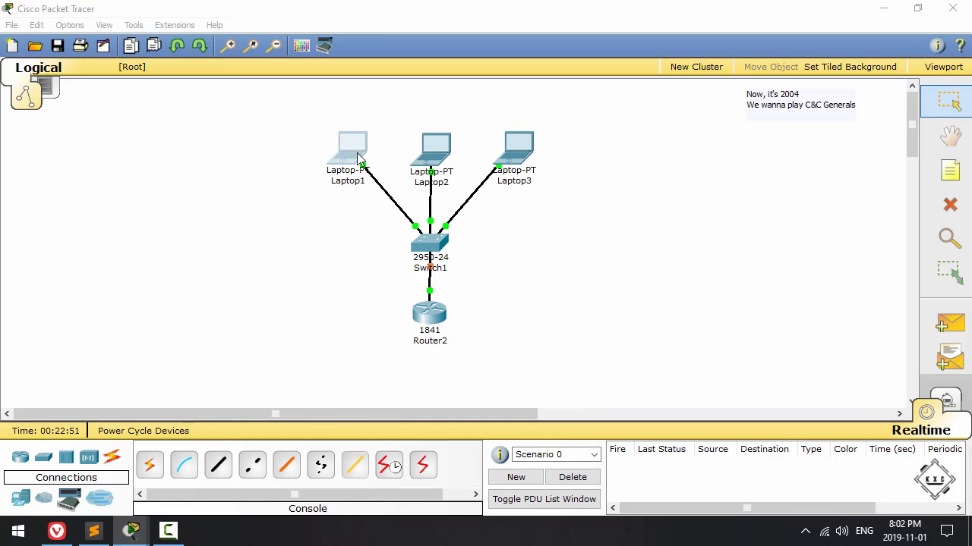
click(183, 204)
click(315, 318)
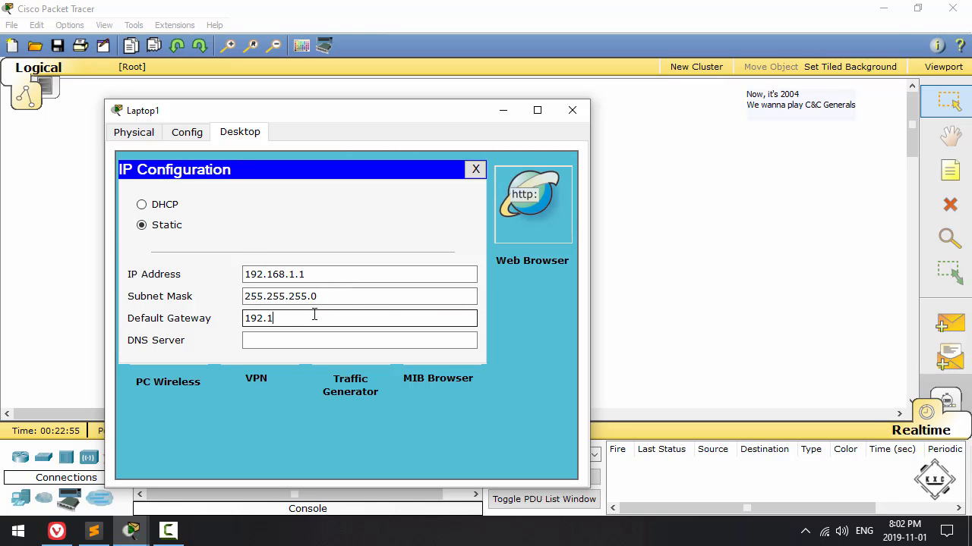
text(192.168.)
drag(316, 318, 243, 318)
key(ctrl+c)
click(474, 170)
click(574, 112)
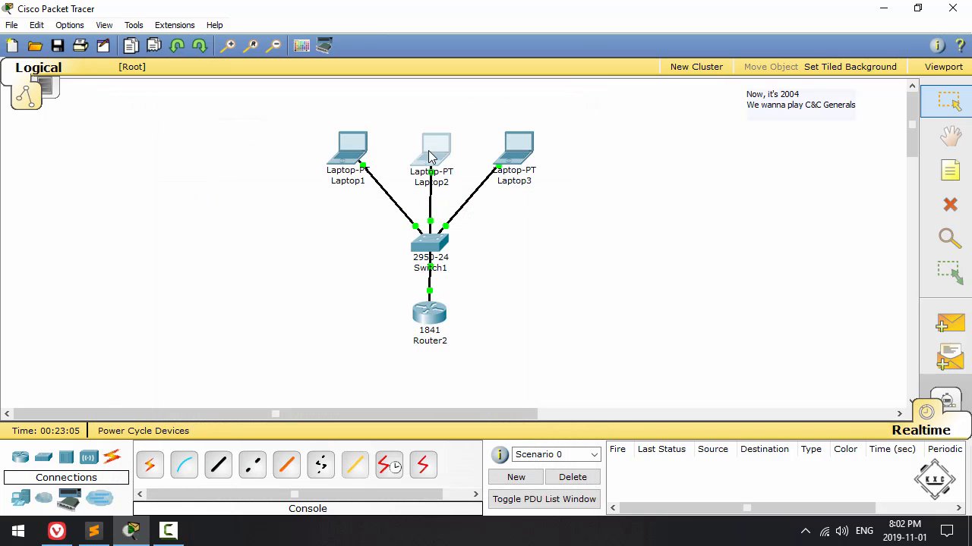
Step: Paste 192.168.1.254 as the default gateway in Laptop2's IP configuration and close its window
click(430, 155)
click(205, 213)
click(321, 337)
key(ctrl+v)
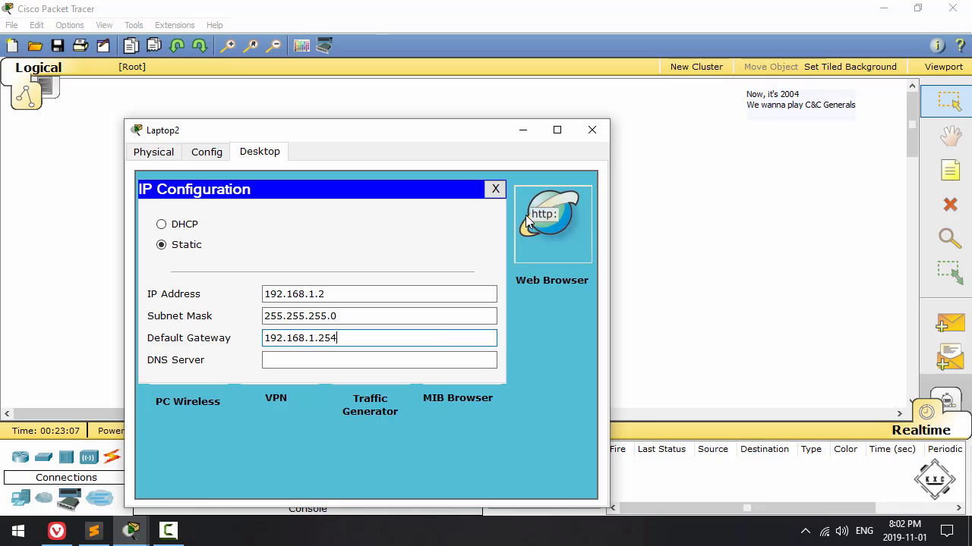
click(495, 189)
click(591, 130)
Step: Paste 192.168.1.254 as the default gateway in Laptop3's IP configuration and close its window
click(504, 157)
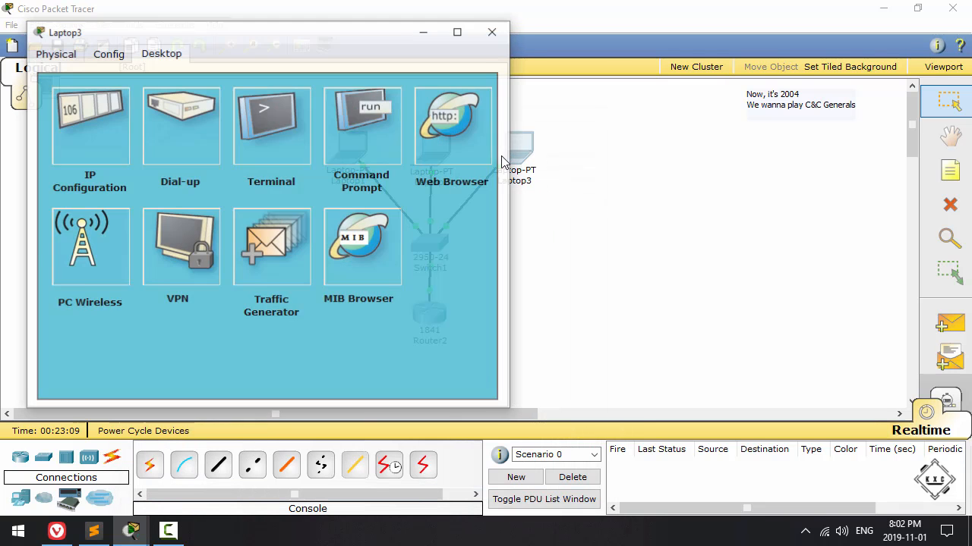
click(103, 141)
click(205, 237)
key(ctrl+v)
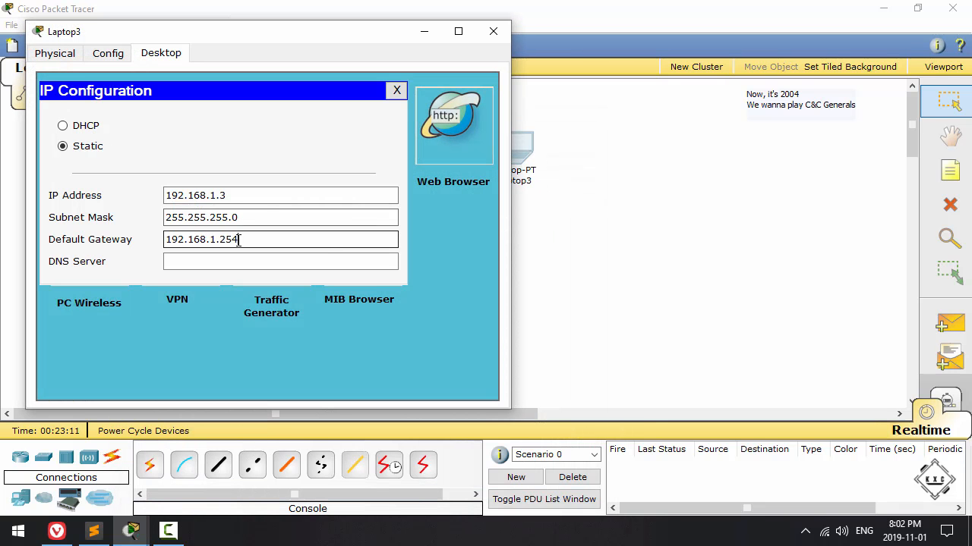
click(396, 91)
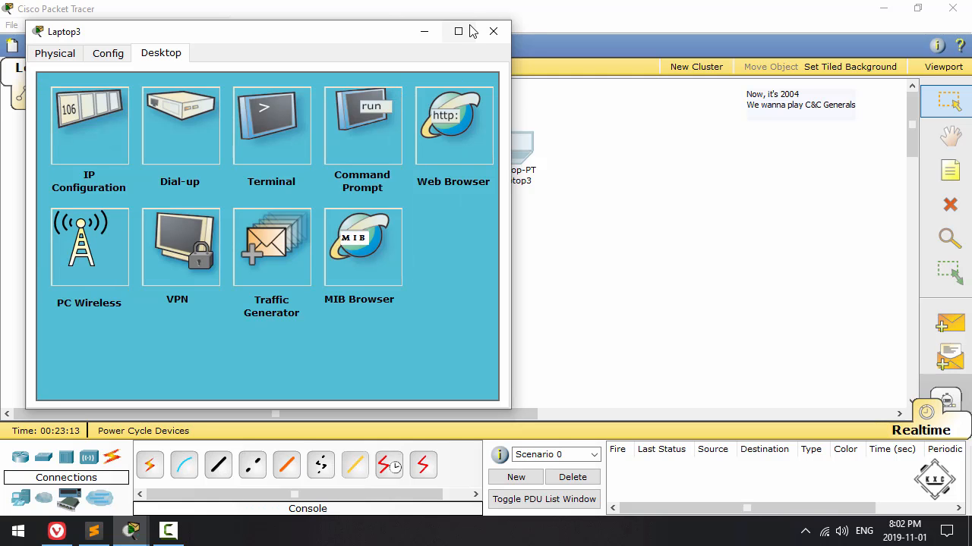
click(494, 31)
Step: Reopen Router2's command line and exit interface and global configuration modes to the privileged prompt
click(431, 311)
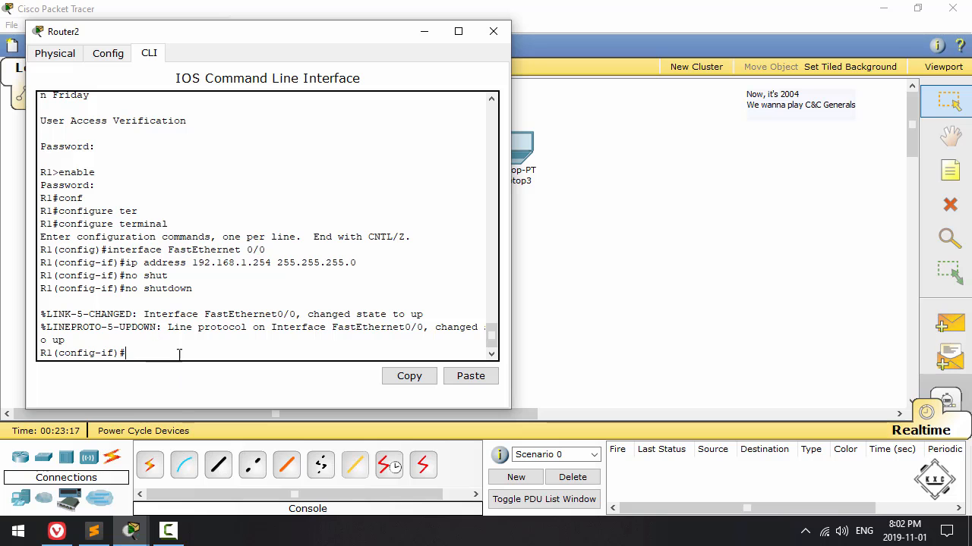
text(ene)
key(BackSpace)
text(xit)
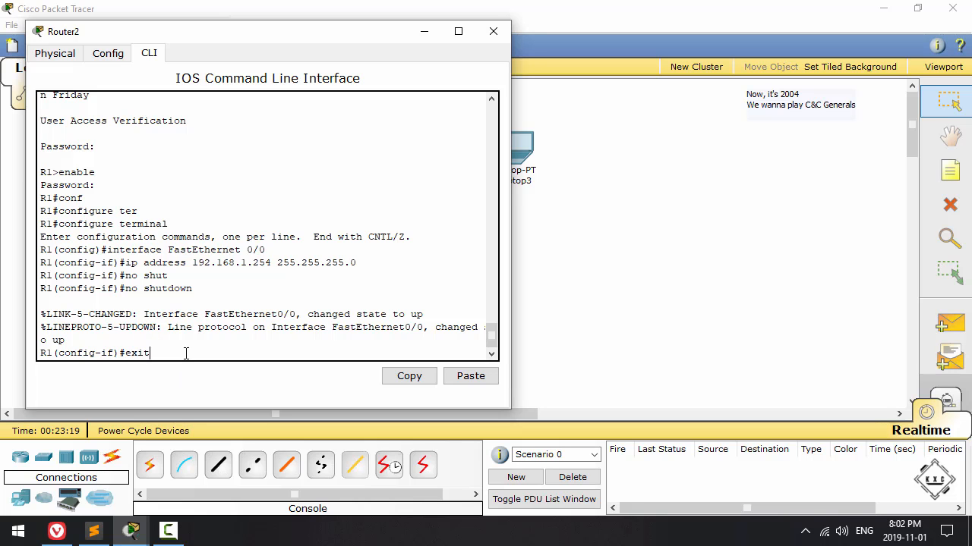
key(Return)
key(Return)
text(exit)
key(Return)
Step: Submit the invalid command "hey" and power-cycle the router in its physical view, returning to the command line
text(hey)
key(Return)
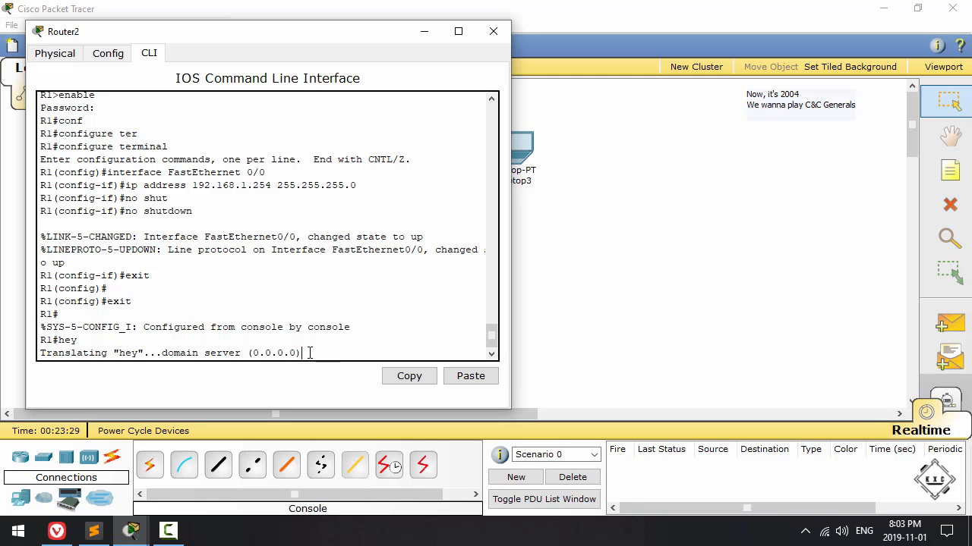
click(55, 54)
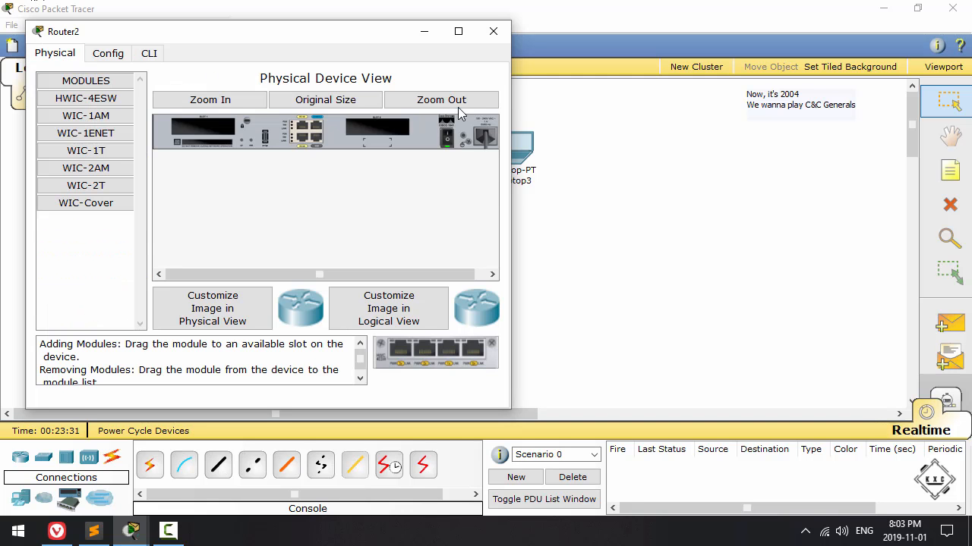
click(146, 54)
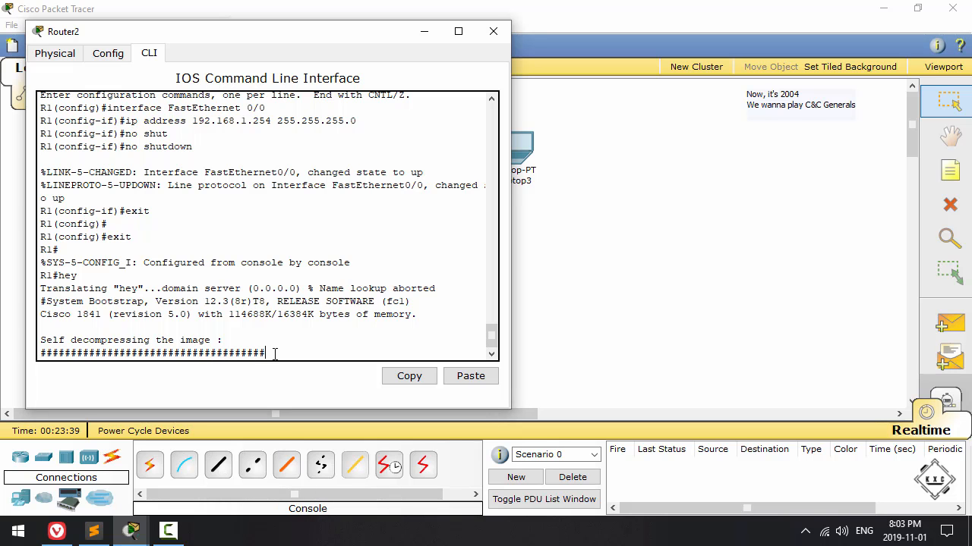
drag(145, 289, 227, 288)
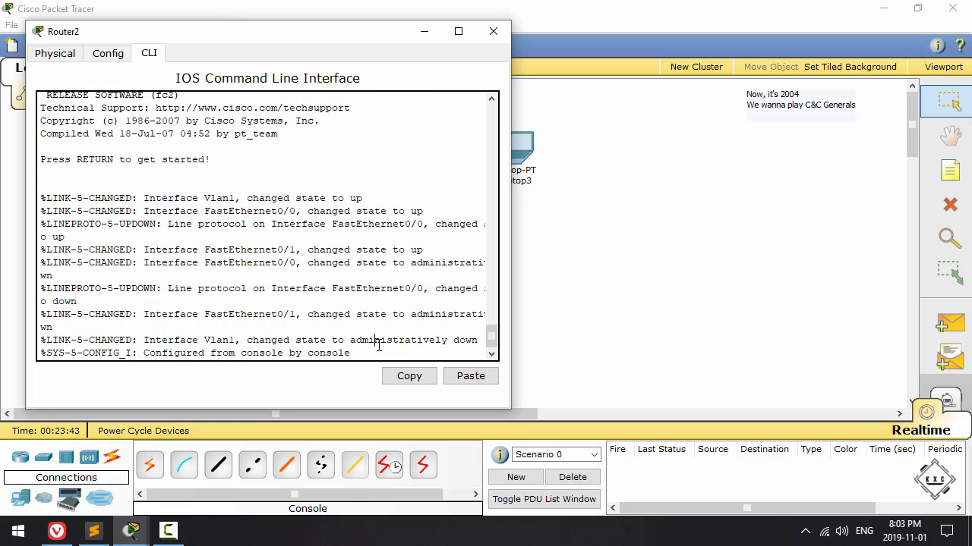
Step: Log back in to R1 with the console and enable passwords and enter global configuration mode
key(Return)
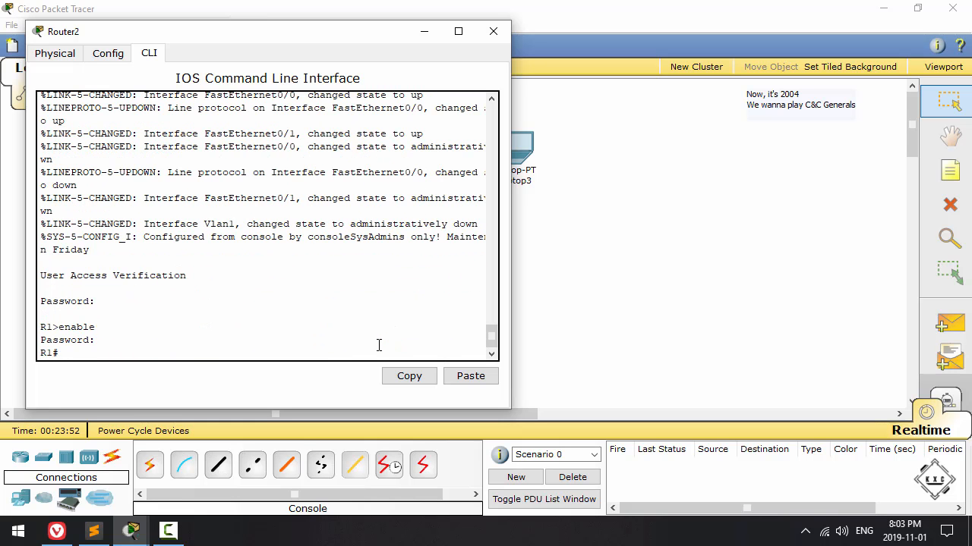
text(conf)
key(Tab)
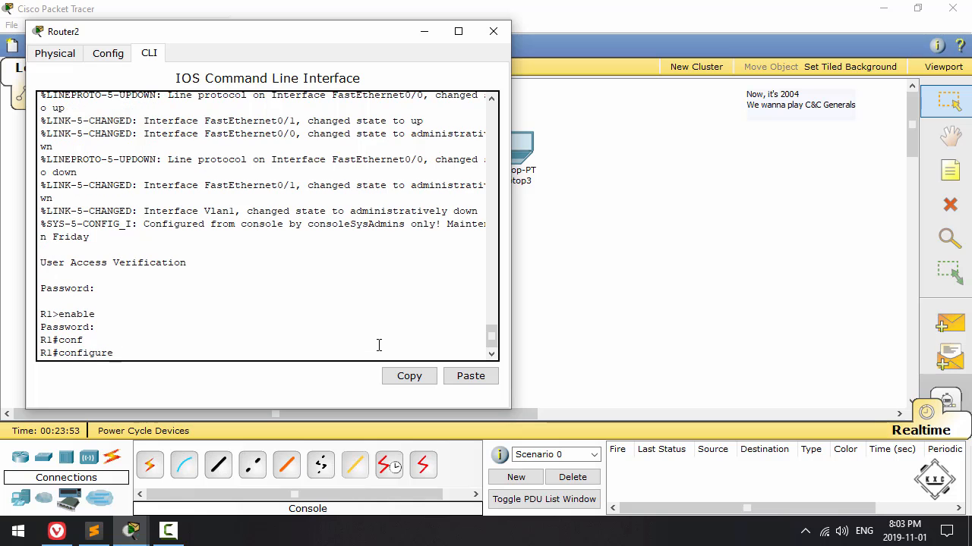
text(ter)
key(Tab)
key(Return)
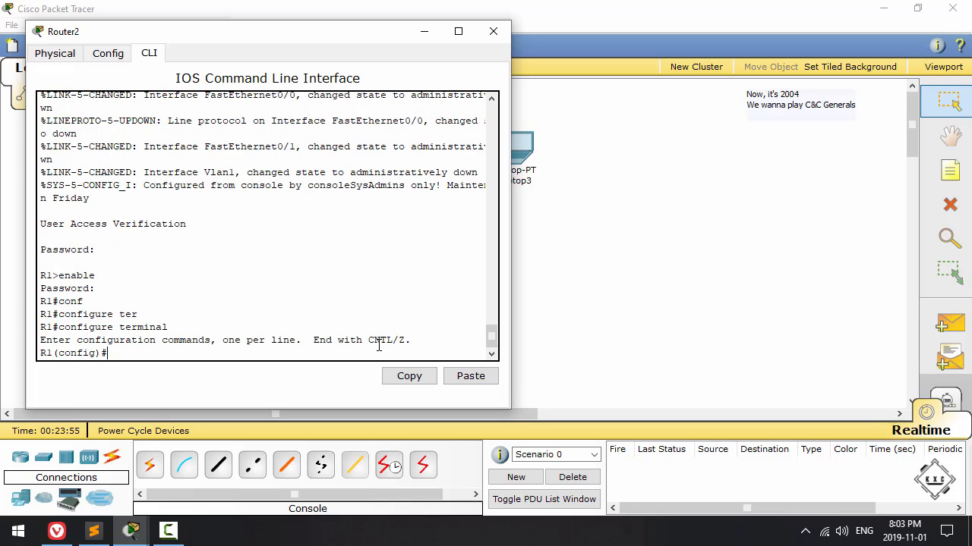
Step: Disable DNS lookups on R1 with no ip domain lookup and exit global configuration mode
text(no ip doma)
key(Tab)
text(in lookup)
key(Return)
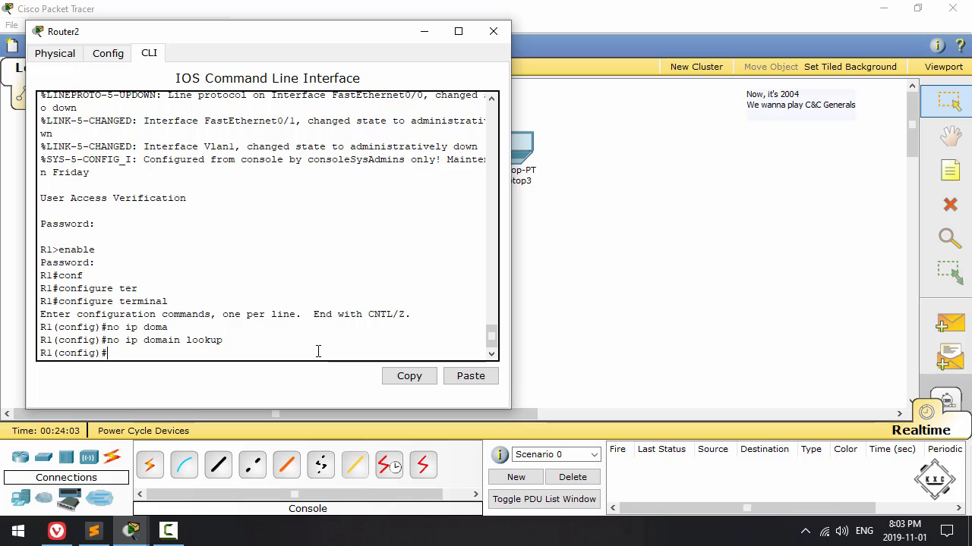
text(exit)
key(Return)
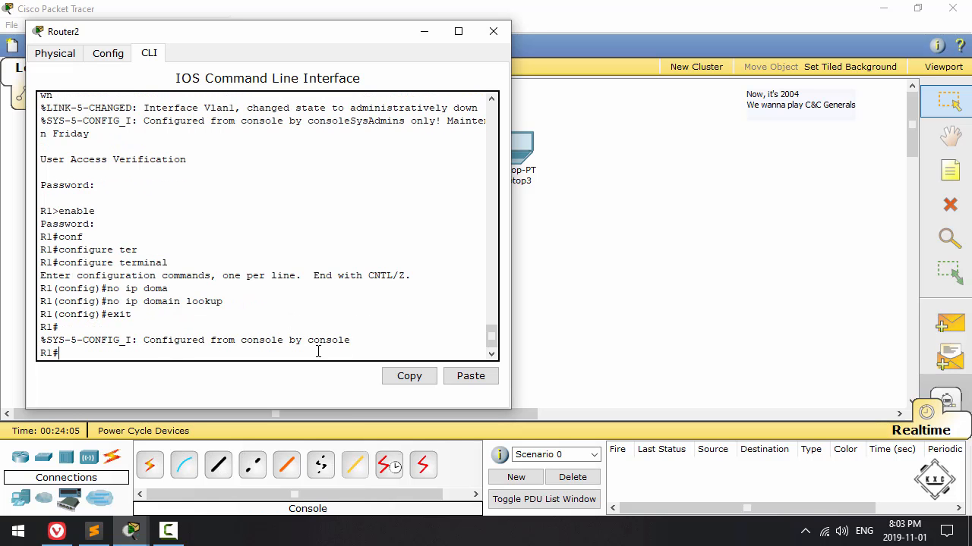
Step: Test how R1 handles a mistyped command by submitting "hey" at the privileged prompt and examine the response
text(hey)
key(Return)
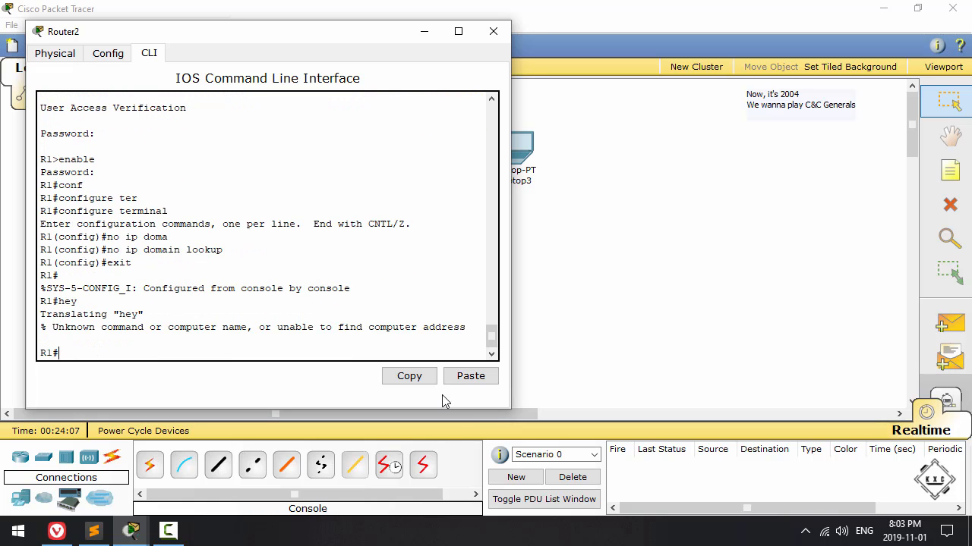
drag(52, 328, 126, 336)
drag(209, 336, 250, 330)
click(188, 356)
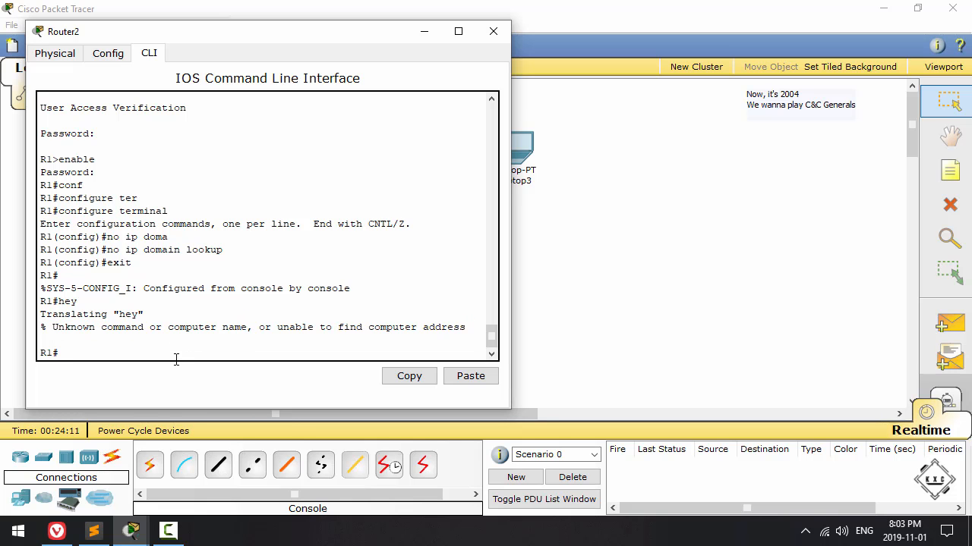